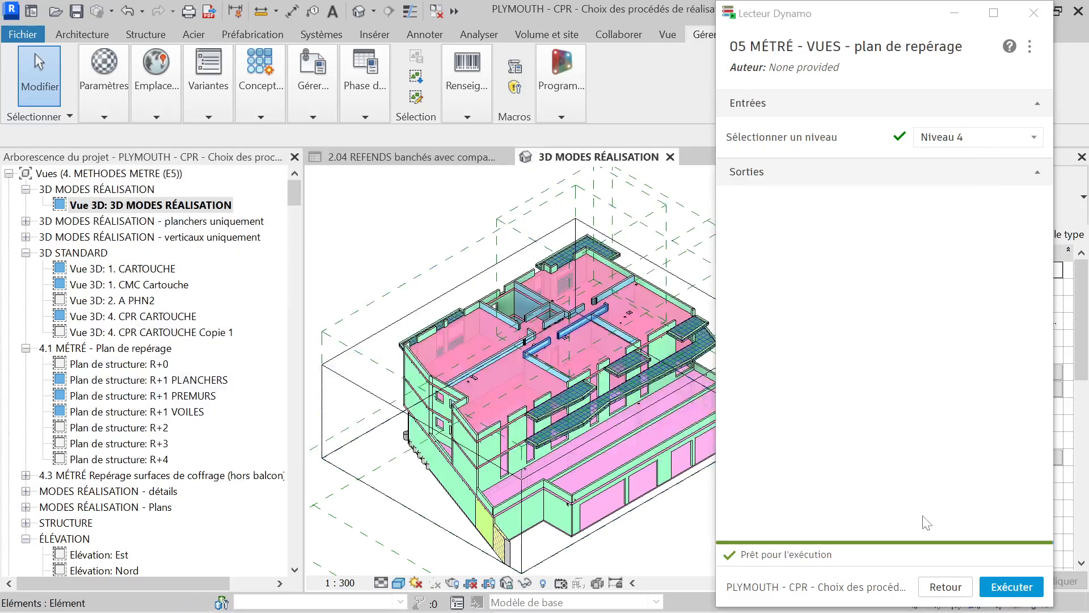
- Return to the Dynamo Player script list and open the script "05 MÉTRÉ - VUES - plan de repérage"
left_click(952, 591)
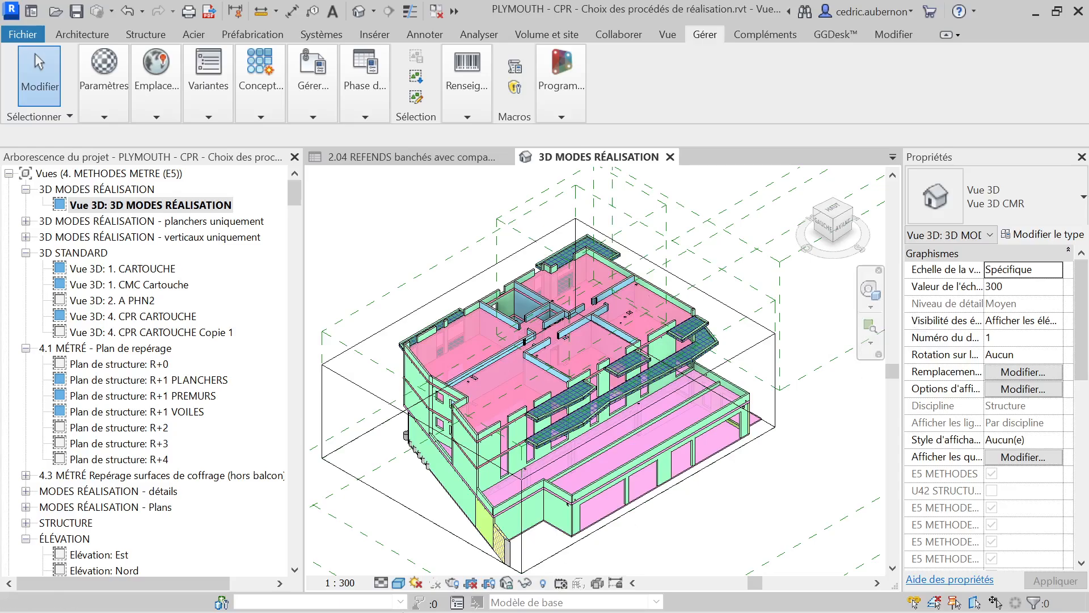
key("super")
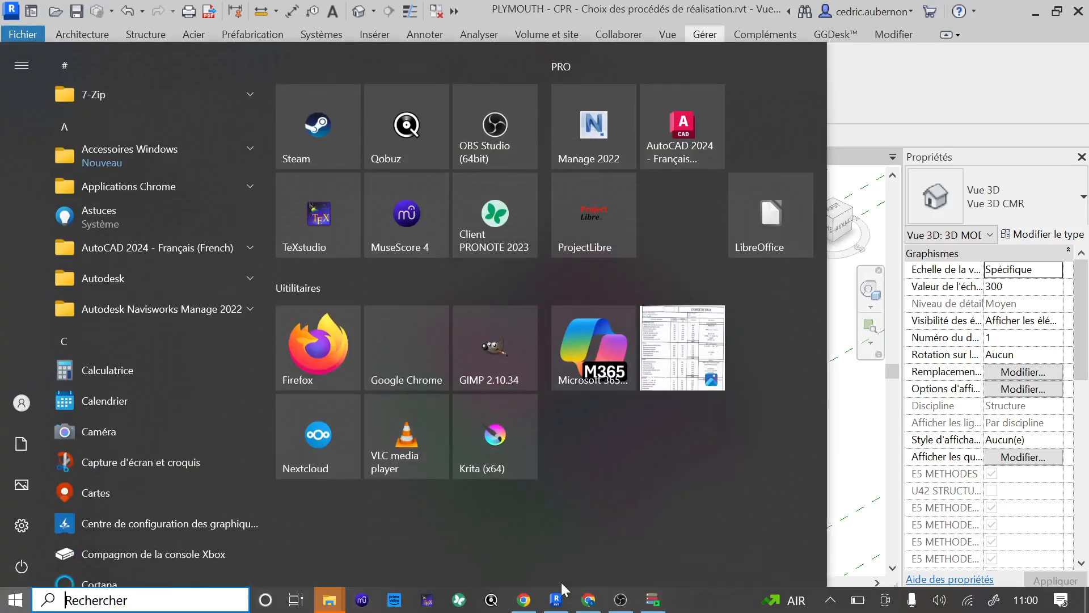
left_click(653, 600)
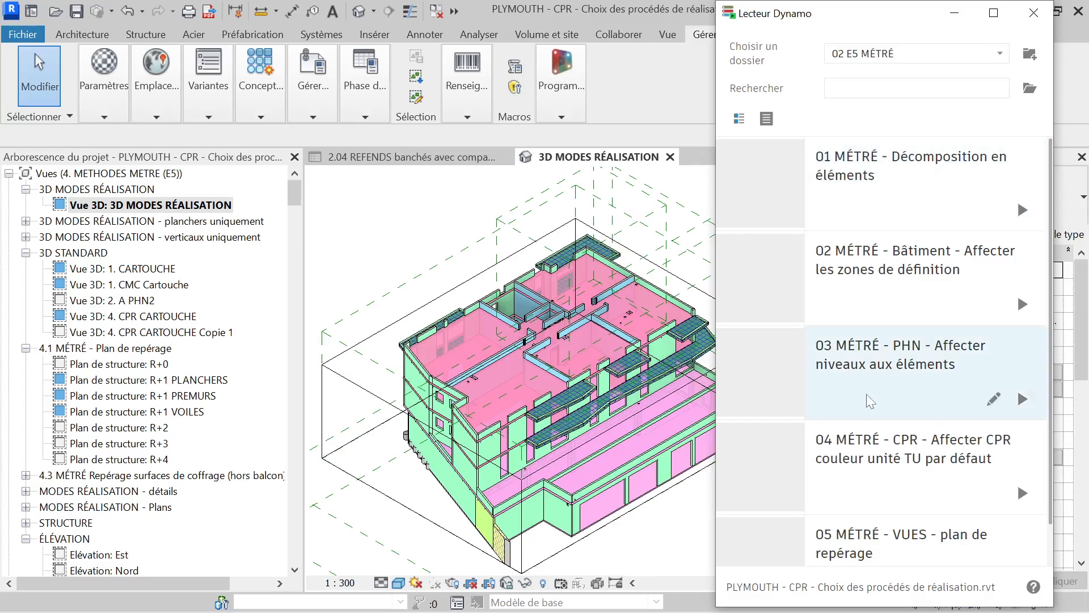
scroll(870, 401, "down", 1)
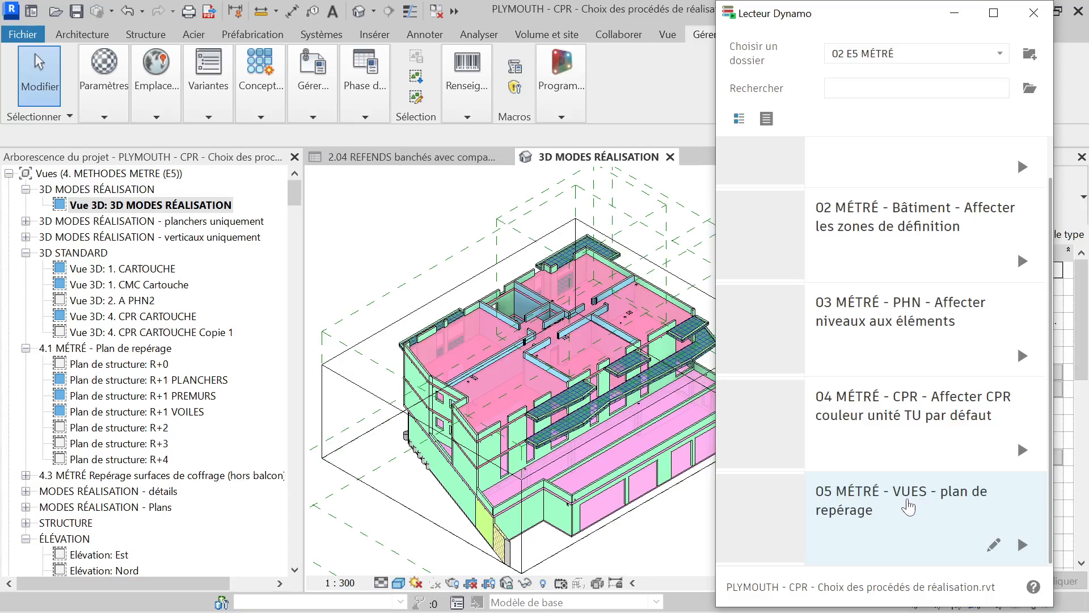
left_click(909, 506)
- Open the structural plan "R+1 PLANCHERS" from the "4.1 MÉTRÉ - Plan de repérage" views
scroll(131, 304, "down", 1)
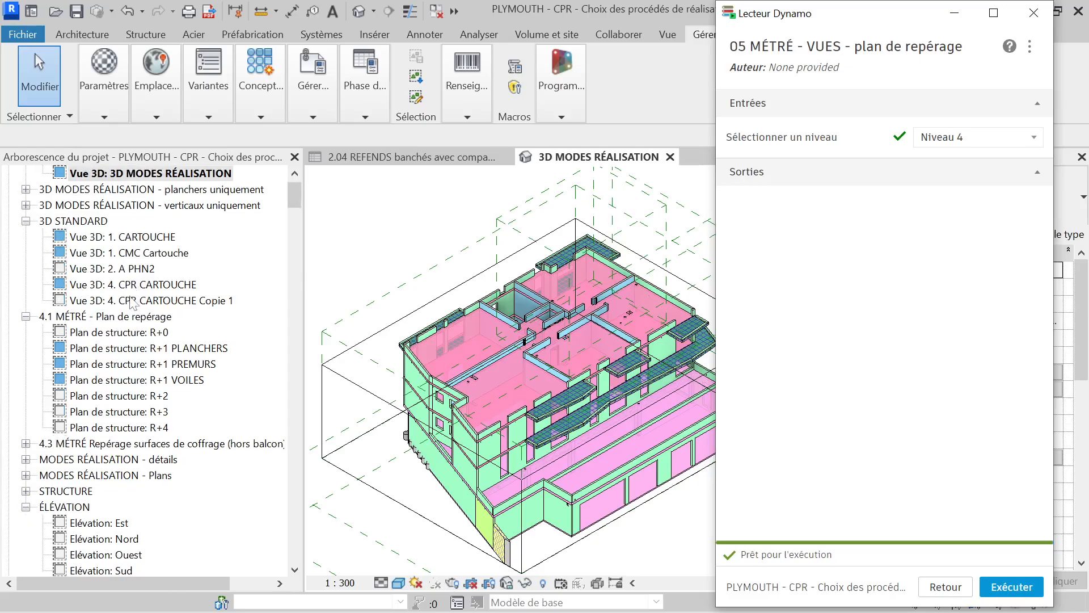
left_click(162, 351)
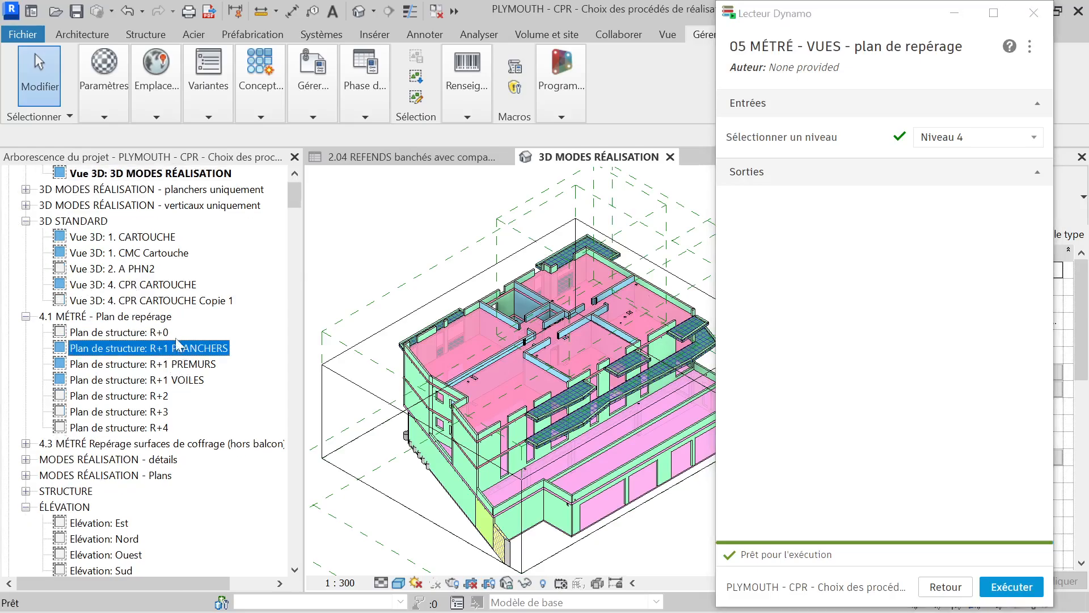
double_click(178, 347)
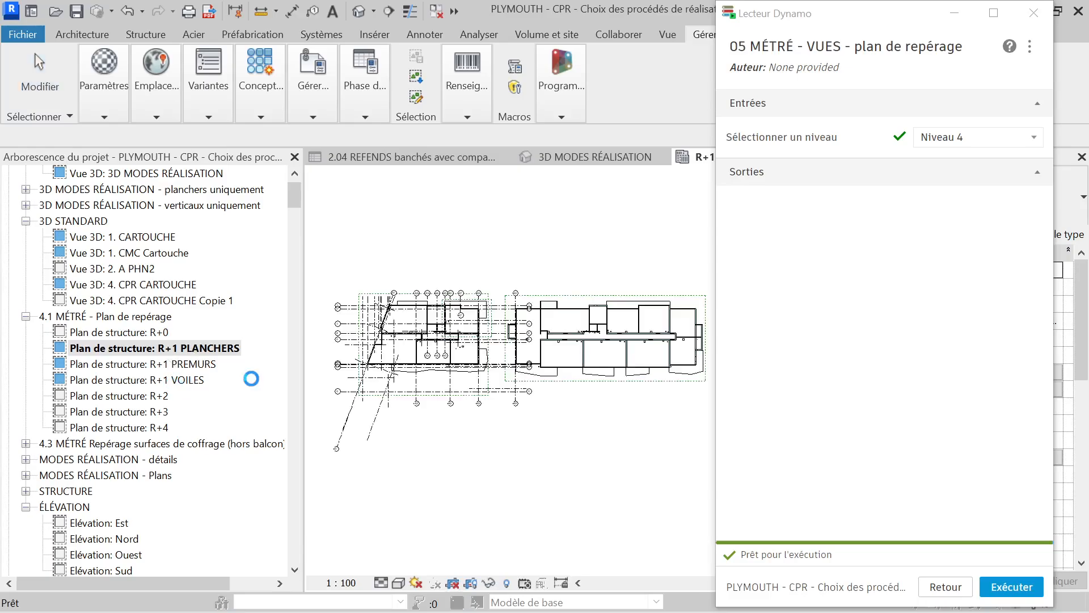
left_click(670, 389)
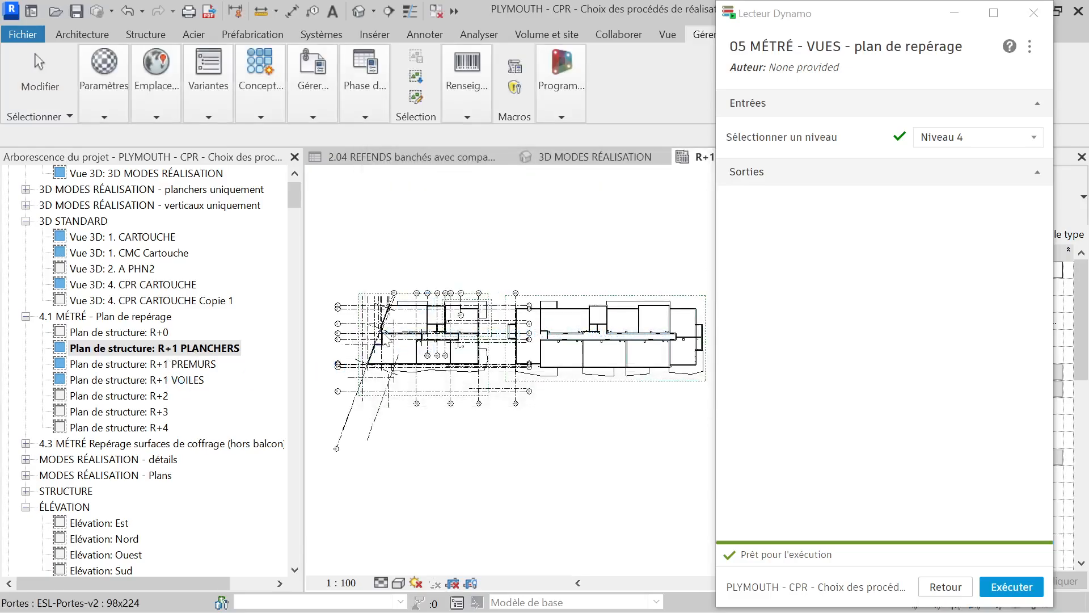
- Examine the coloured walls, the floor hatching and the balcony hatching in the R+1 PLANCHERS plan
scroll(382, 321, "up", 5)
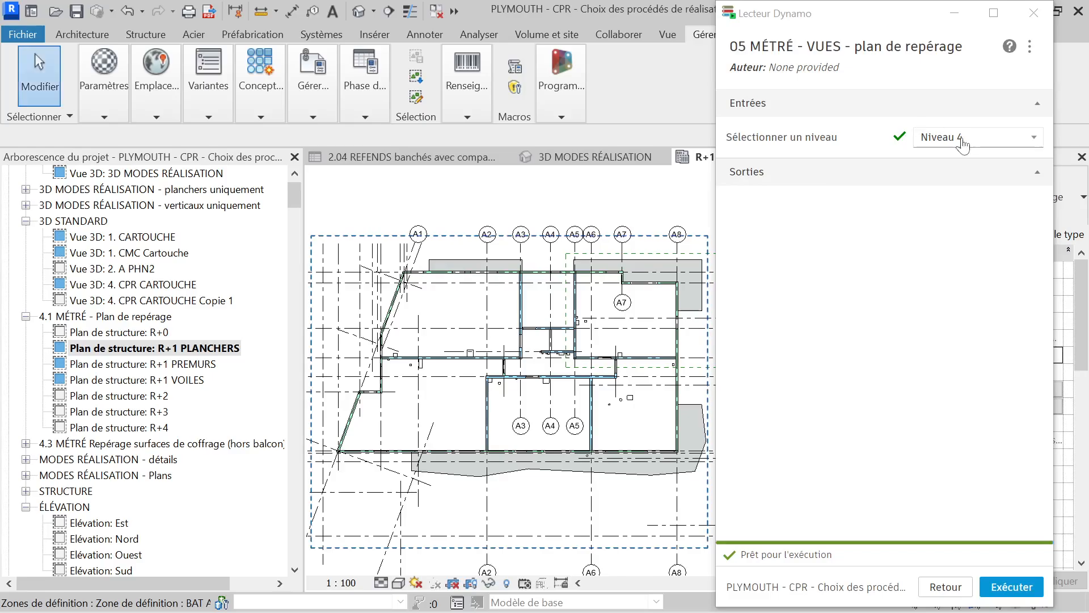
scroll(612, 327, "down", 2)
scroll(454, 379, "up", 6)
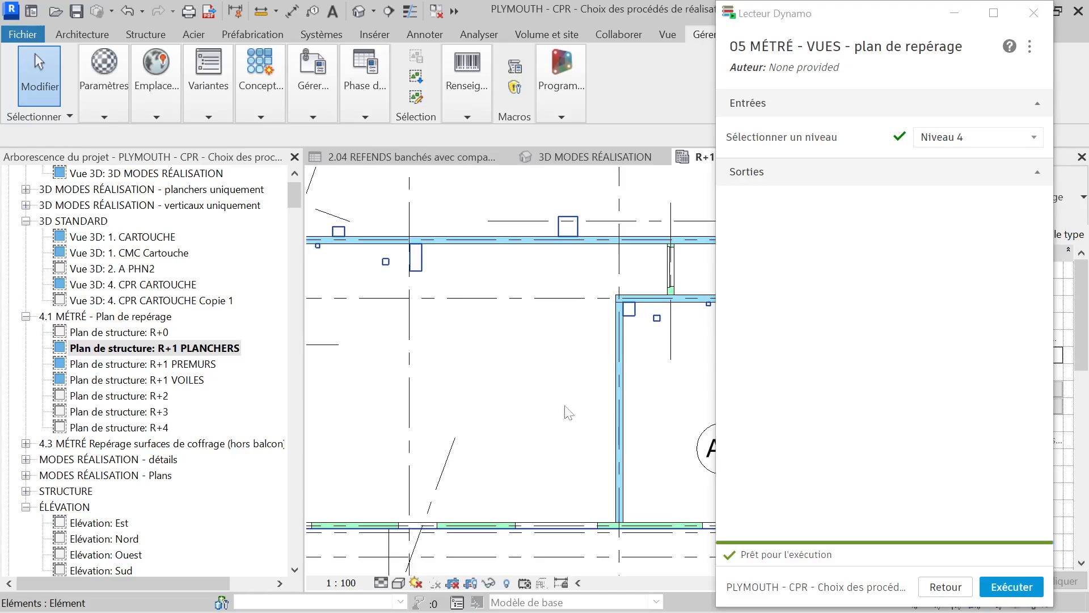
scroll(511, 368, "down", 4)
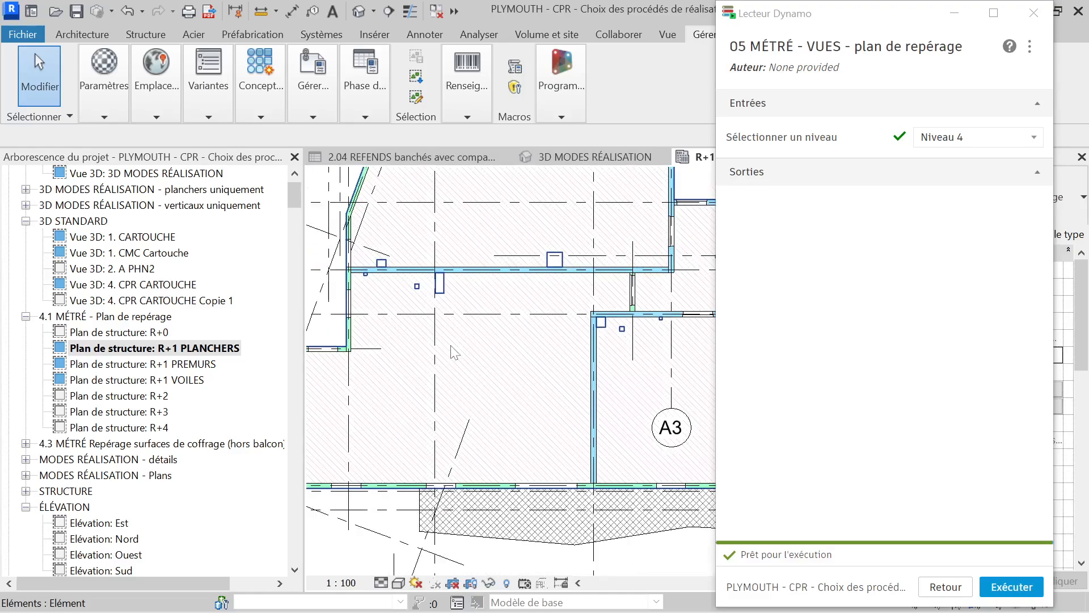
scroll(579, 418, "up", 6)
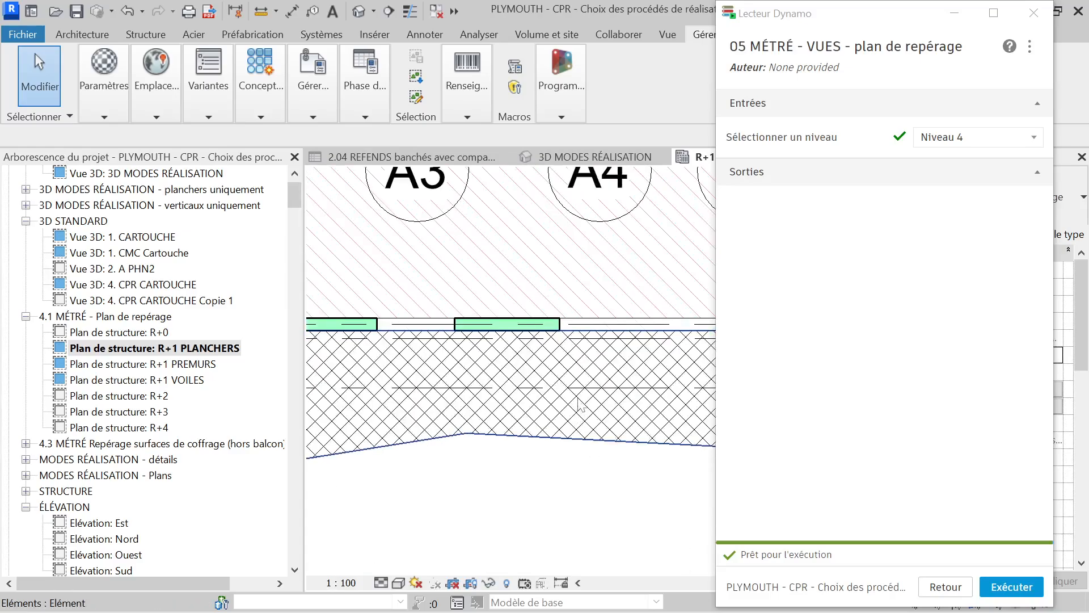
scroll(538, 458, "down", 5)
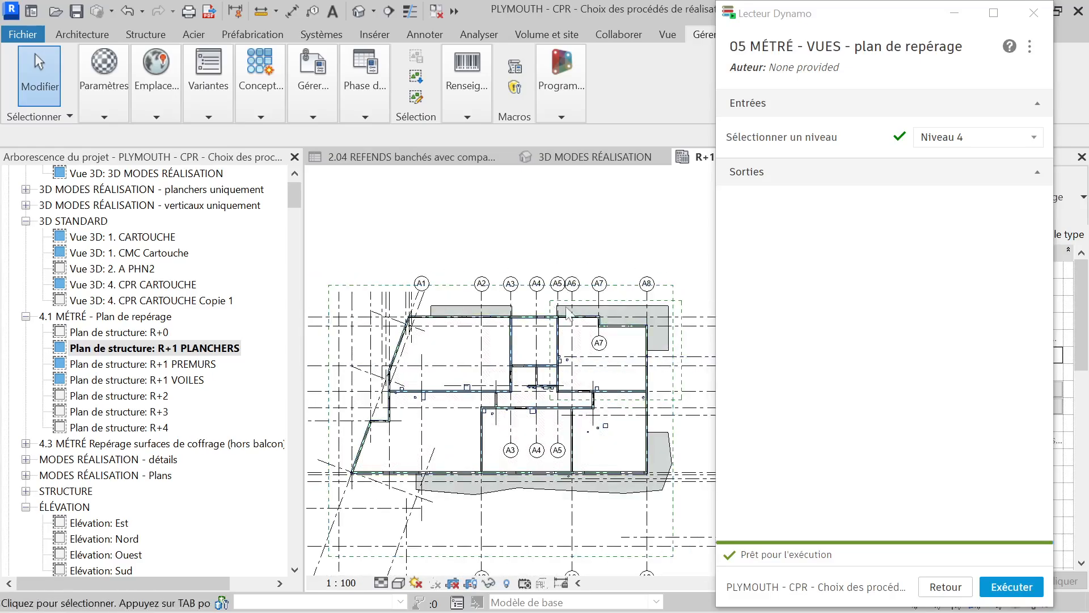
scroll(420, 394, "down", 3)
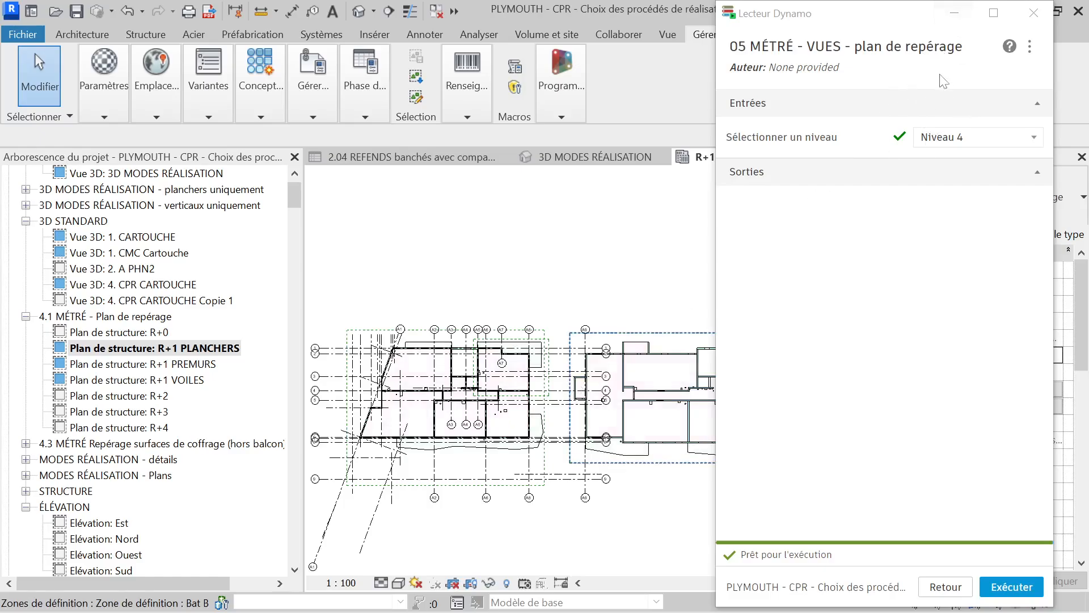
- Set the scope box (Zone de définition) of the R+1 PLANCHERS view to BAT A
left_click(955, 12)
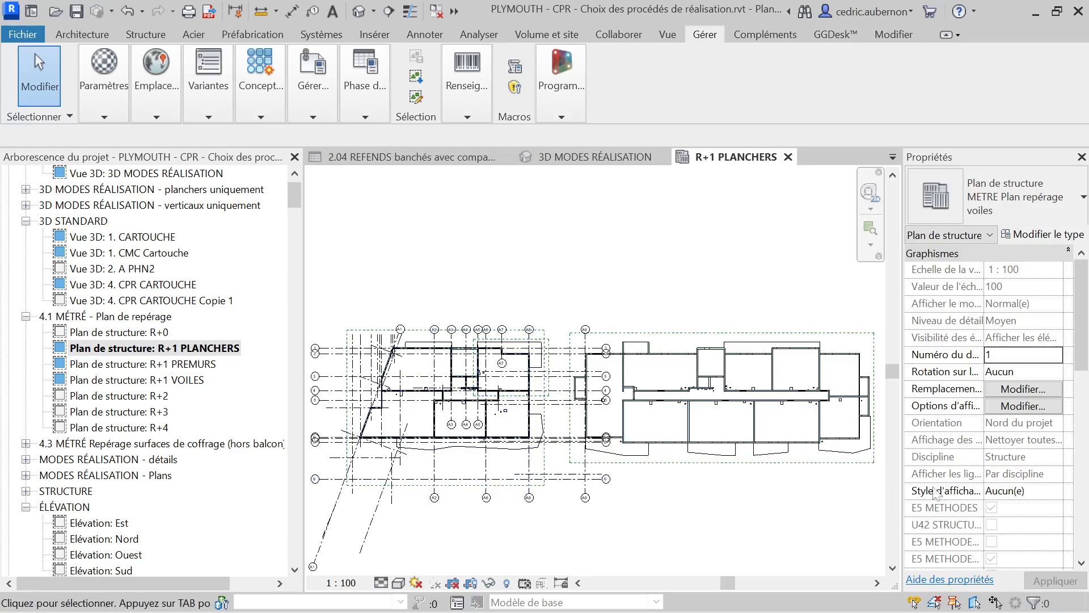
scroll(981, 506, "down", 3)
scroll(1039, 521, "down", 2)
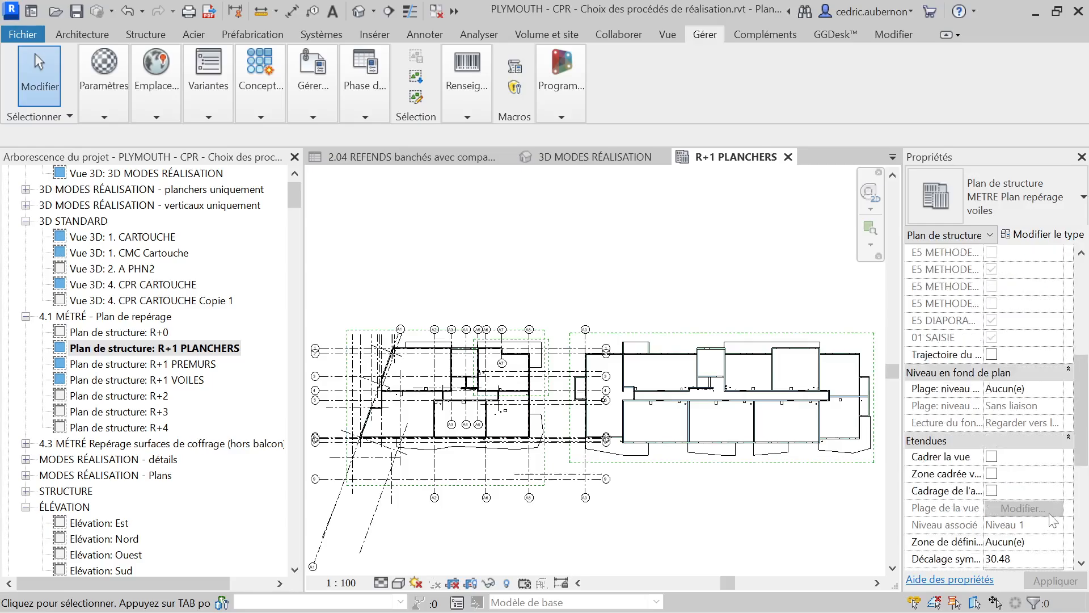
scroll(1049, 515, "down", 1)
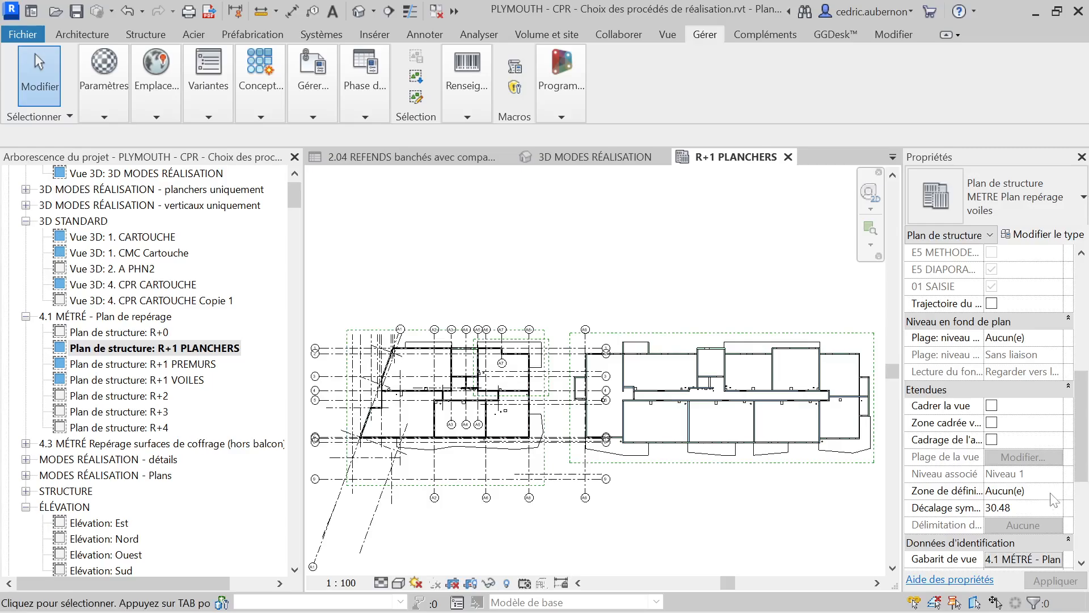
left_click(1054, 493)
left_click(1055, 491)
left_click(1022, 526)
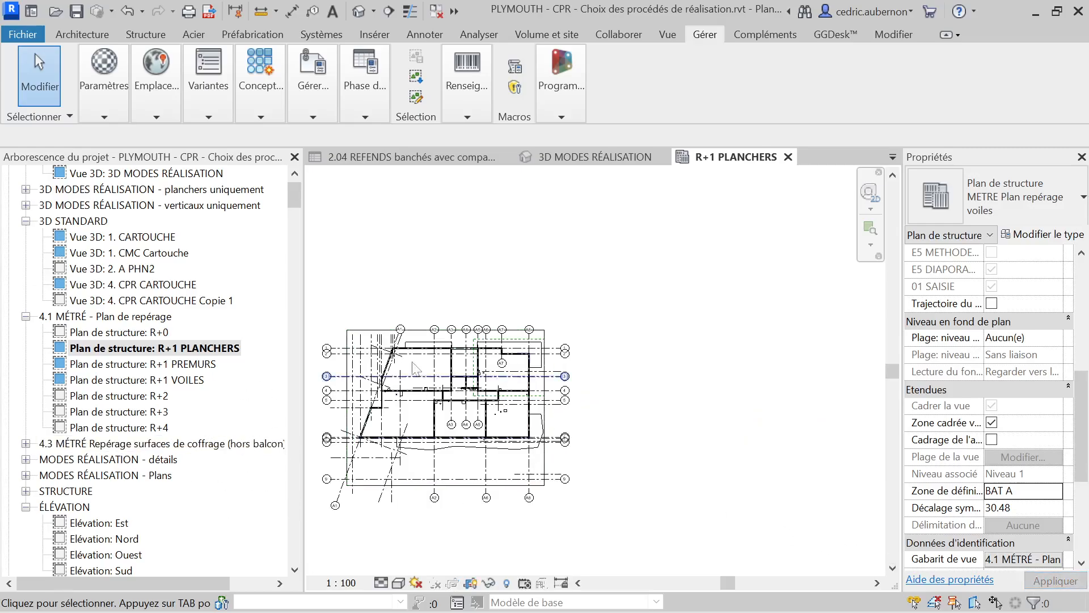
scroll(686, 499, "down", 1)
scroll(457, 451, "up", 2)
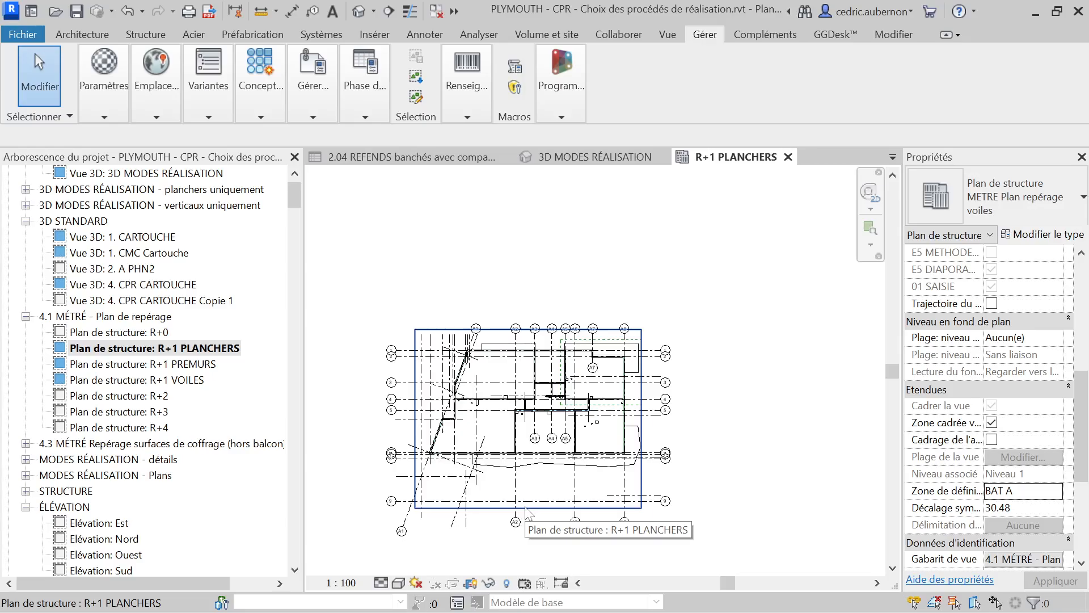
scroll(467, 491, "up", 3)
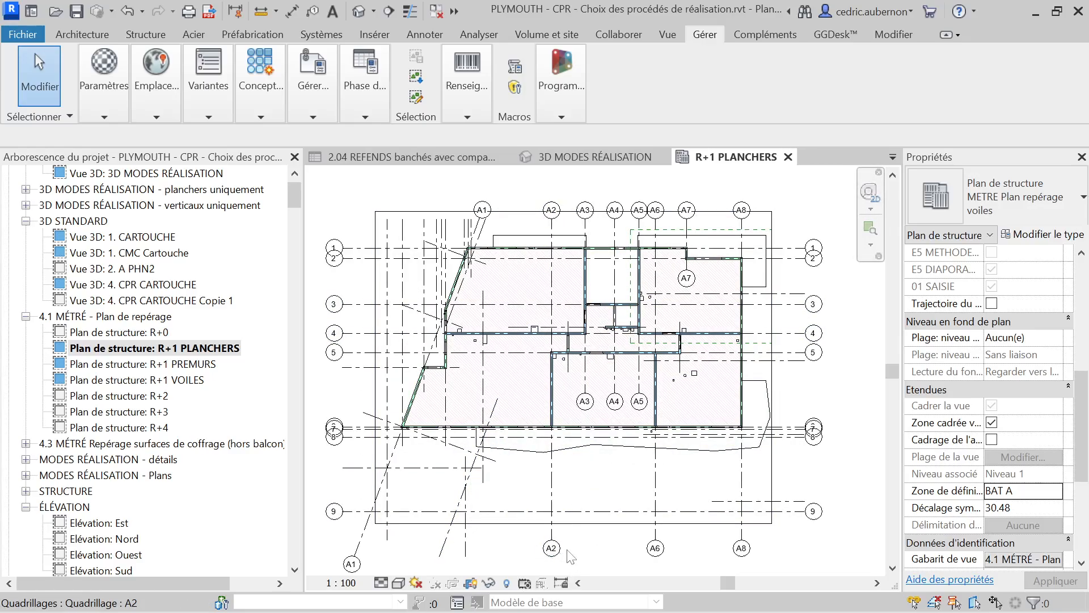
- Run the "05 MÉTRÉ - VUES - plan de repérage" script with the level set to Niveau -1 and return to the script list
key("super")
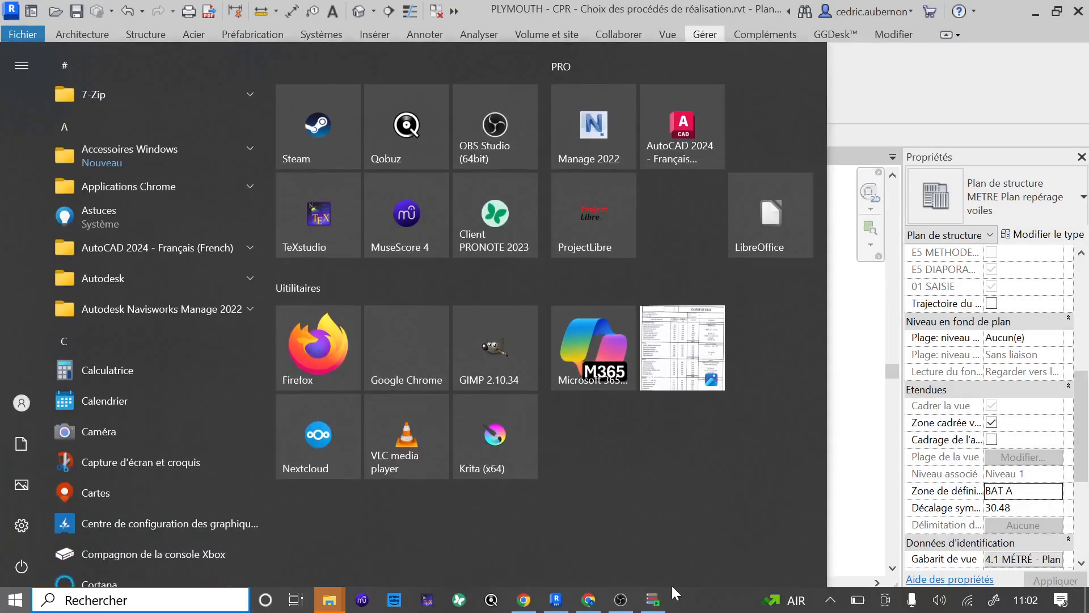
left_click(654, 599)
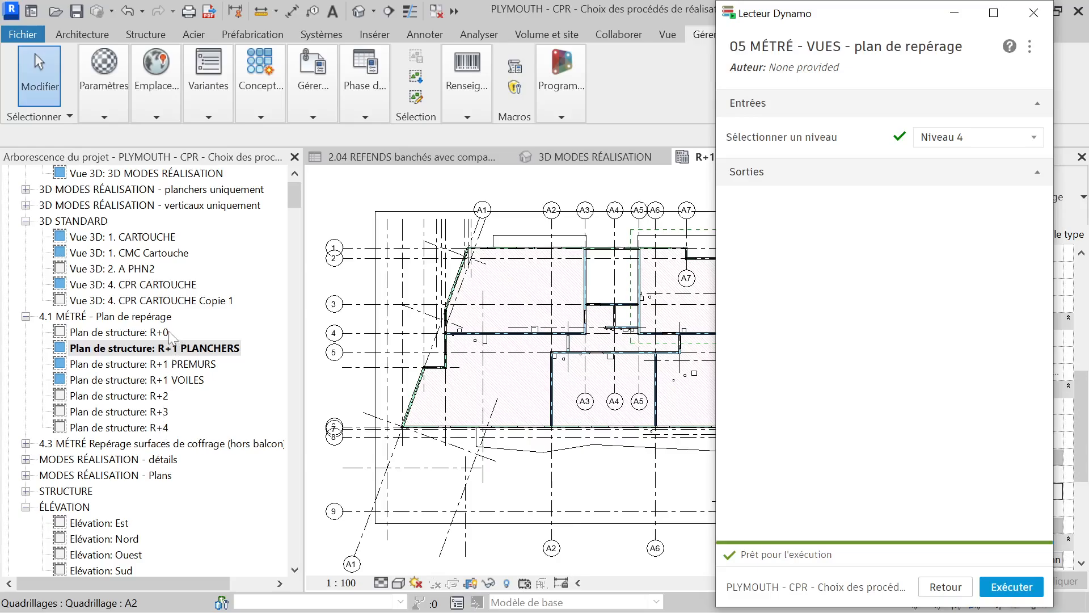
left_click(1033, 138)
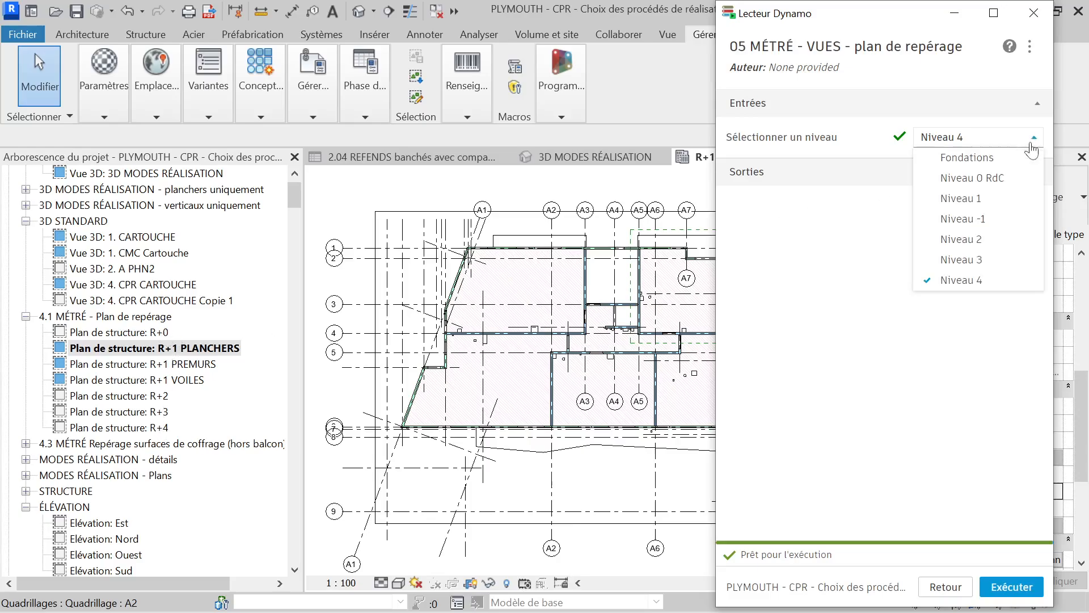
left_click(989, 221)
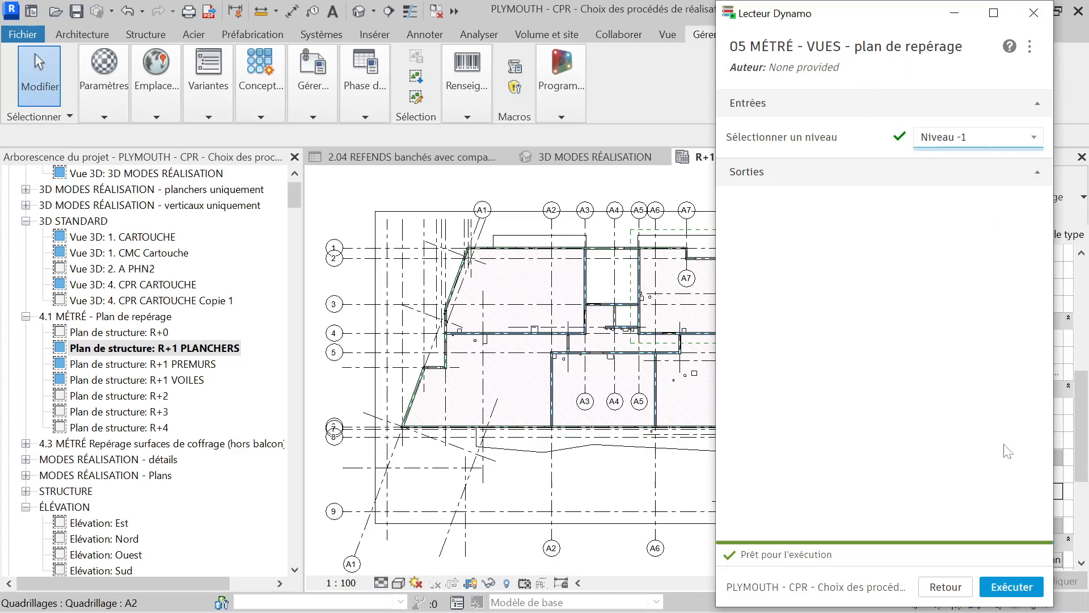
left_click(1010, 584)
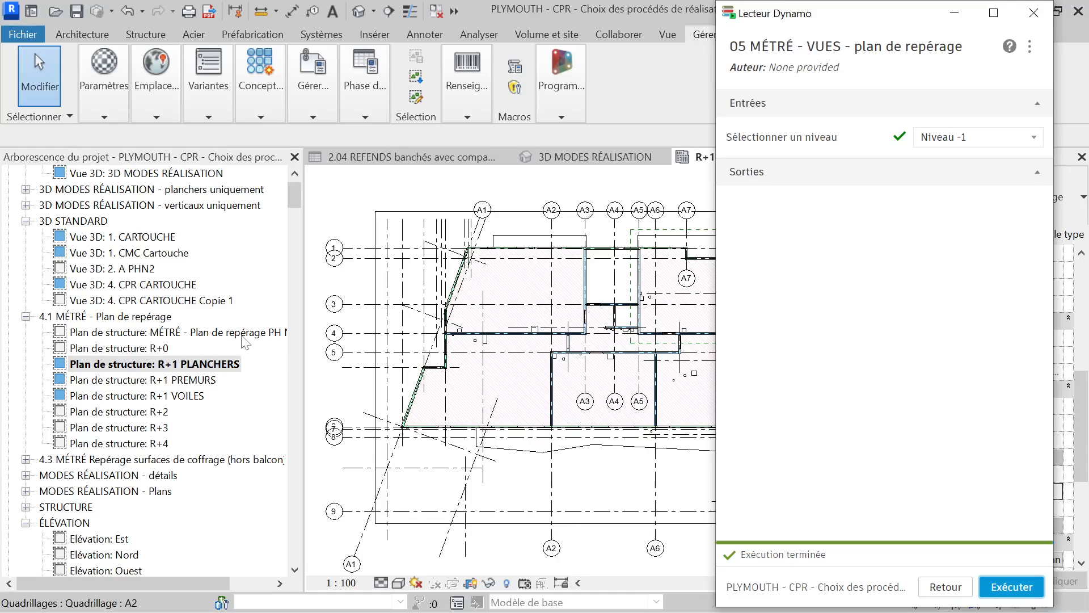
left_click(944, 587)
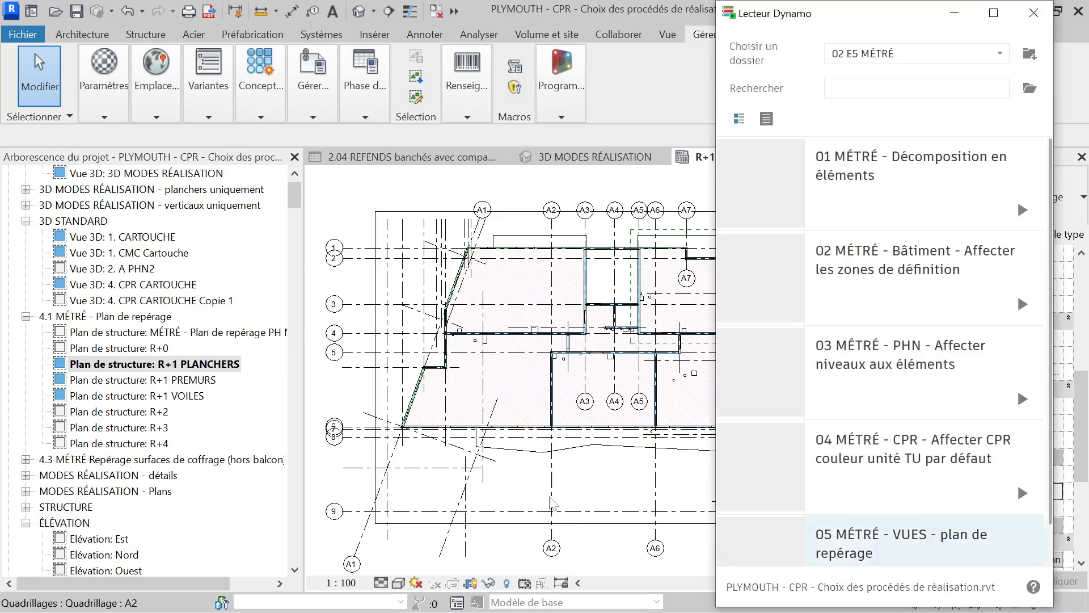
- Open the generated structural plan "MÉTRÉ - Plan de repérage PH Niveau -1" and clear Dynamo Player from the view
left_click(251, 335)
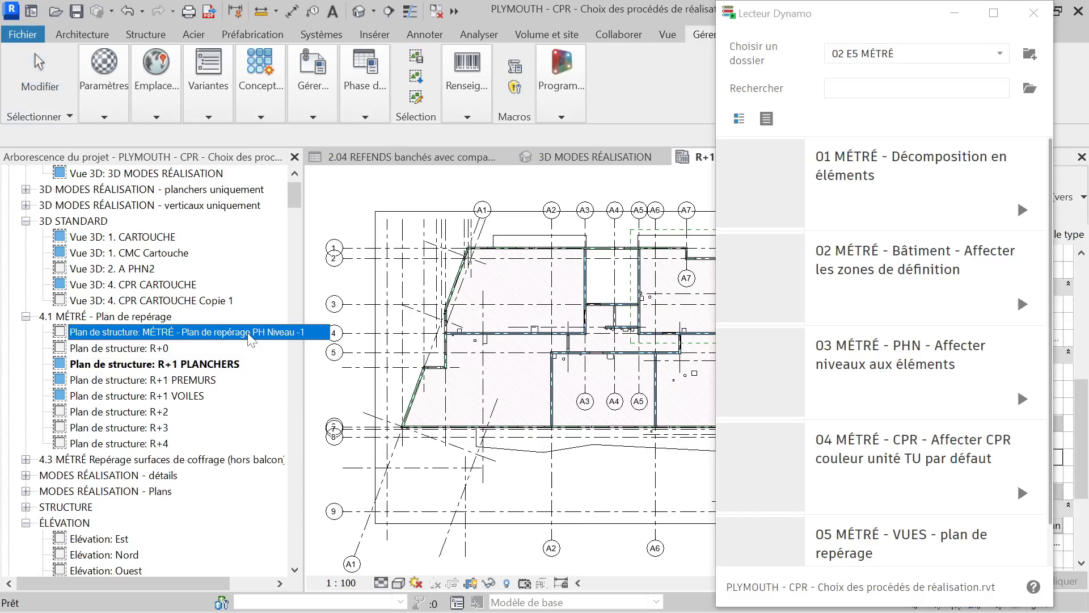
left_click(955, 13)
scroll(612, 306, "down", 5)
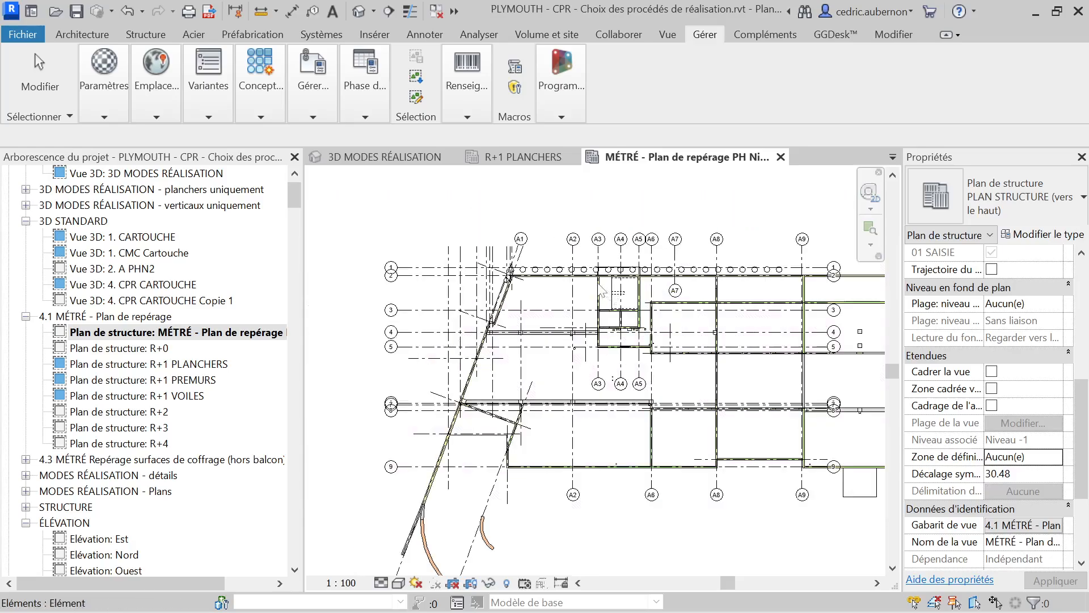
- Examine the full extent, wall colours, slab hatching and grids of the Niveau -1 plan de repérage
scroll(549, 328, "up", 2)
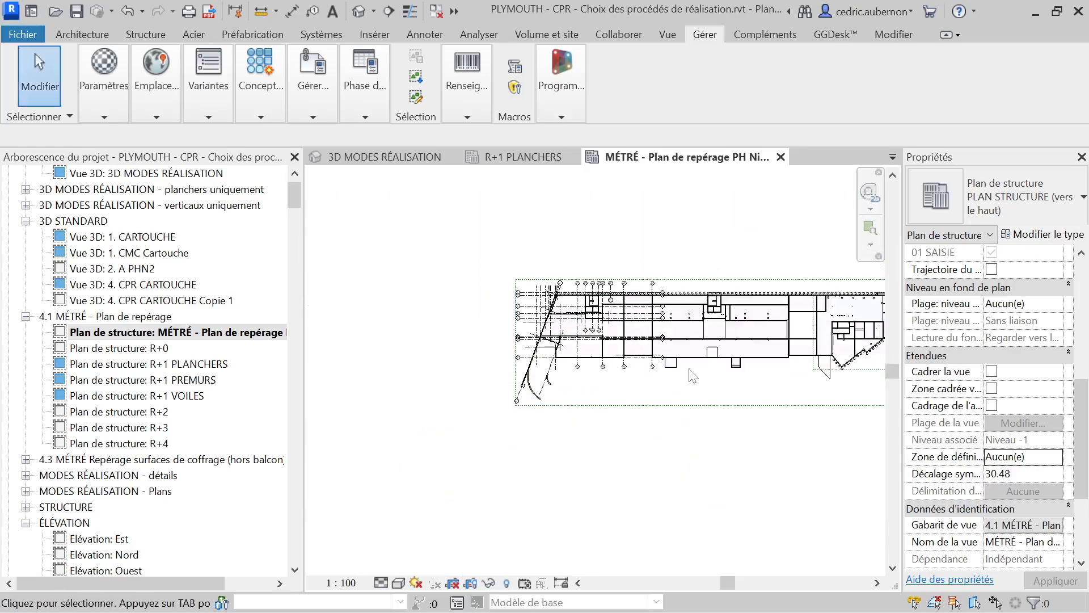
scroll(828, 337, "up", 1)
scroll(828, 337, "up", 3)
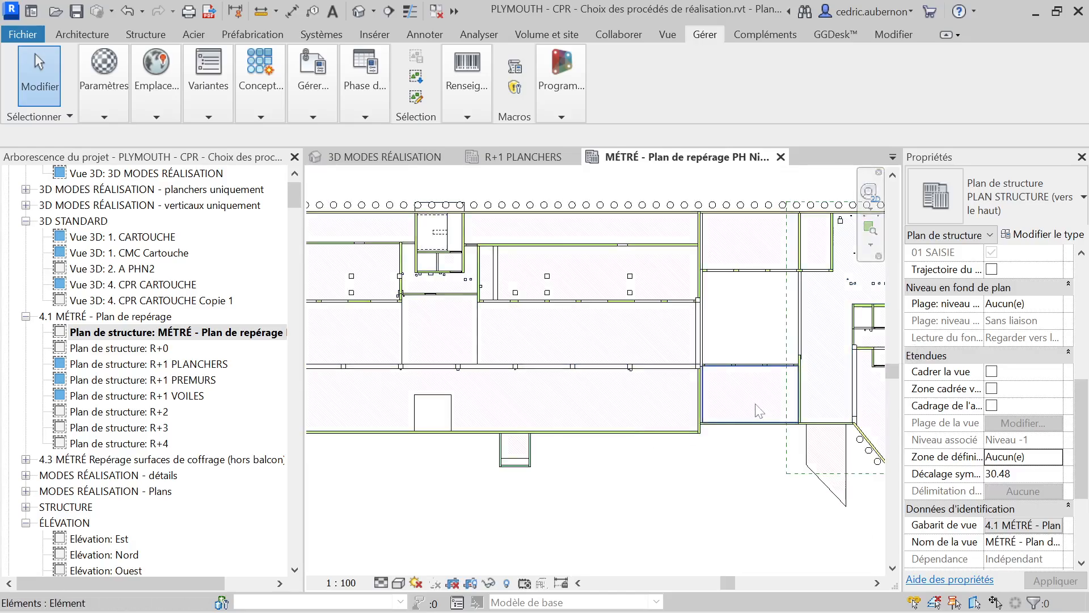
scroll(746, 421, "down", 4)
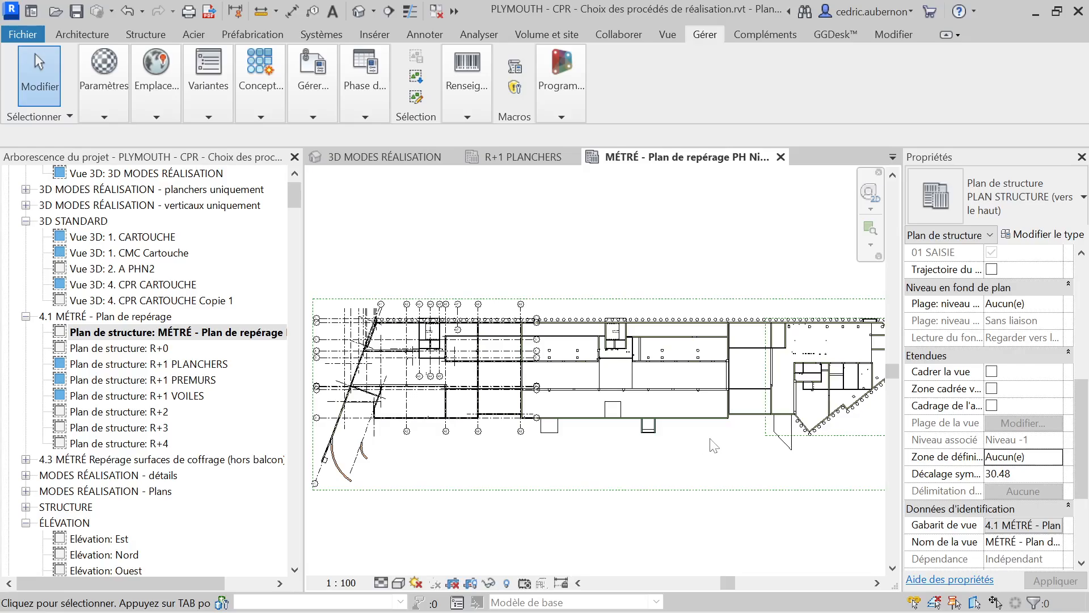
scroll(712, 442, "down", 2)
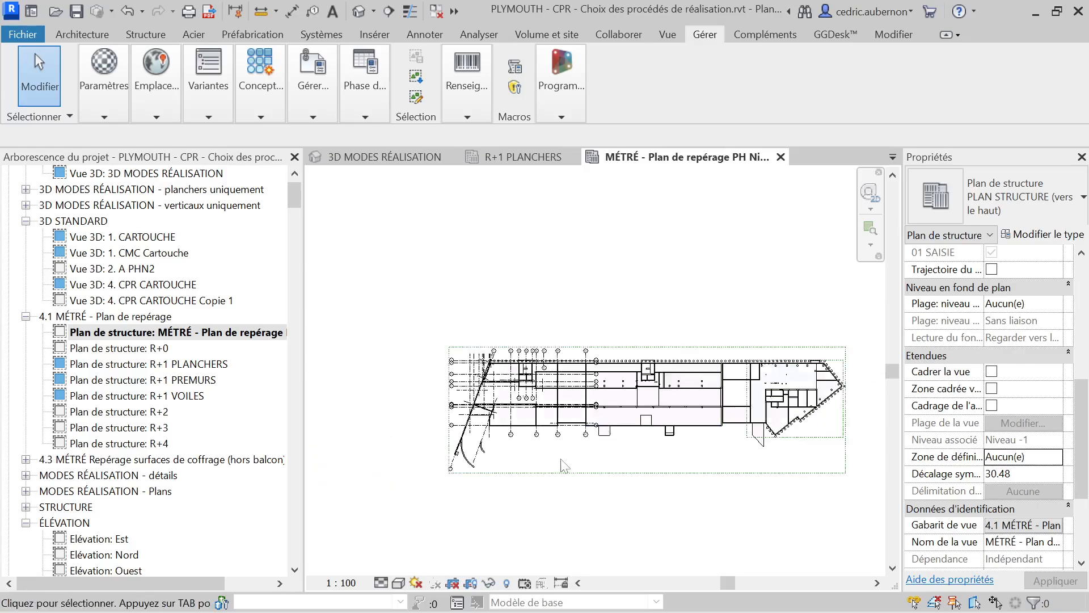
scroll(485, 442, "up", 3)
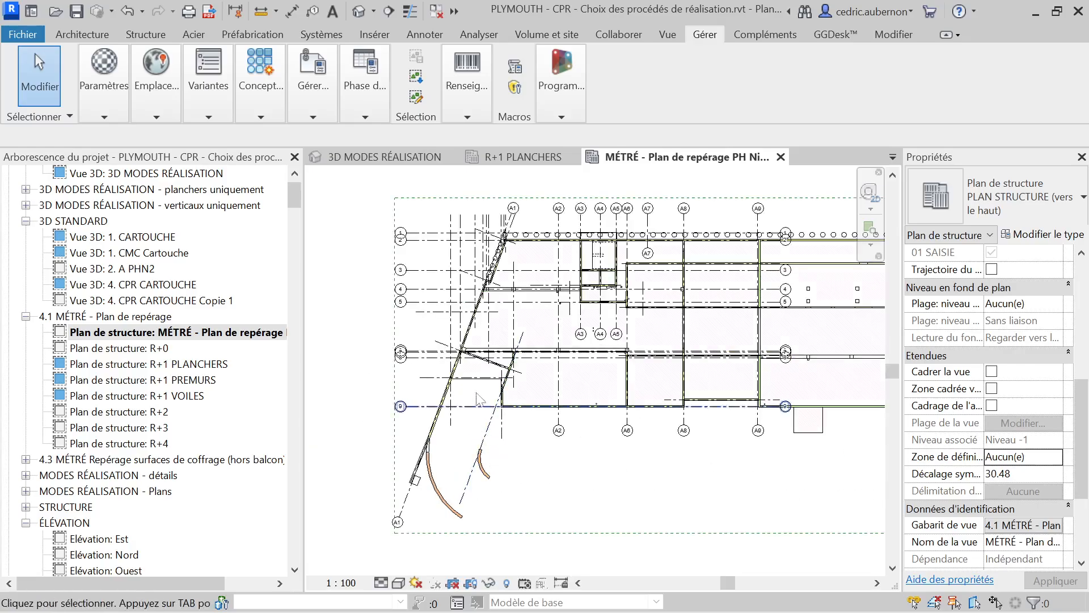
scroll(445, 387, "up", 2)
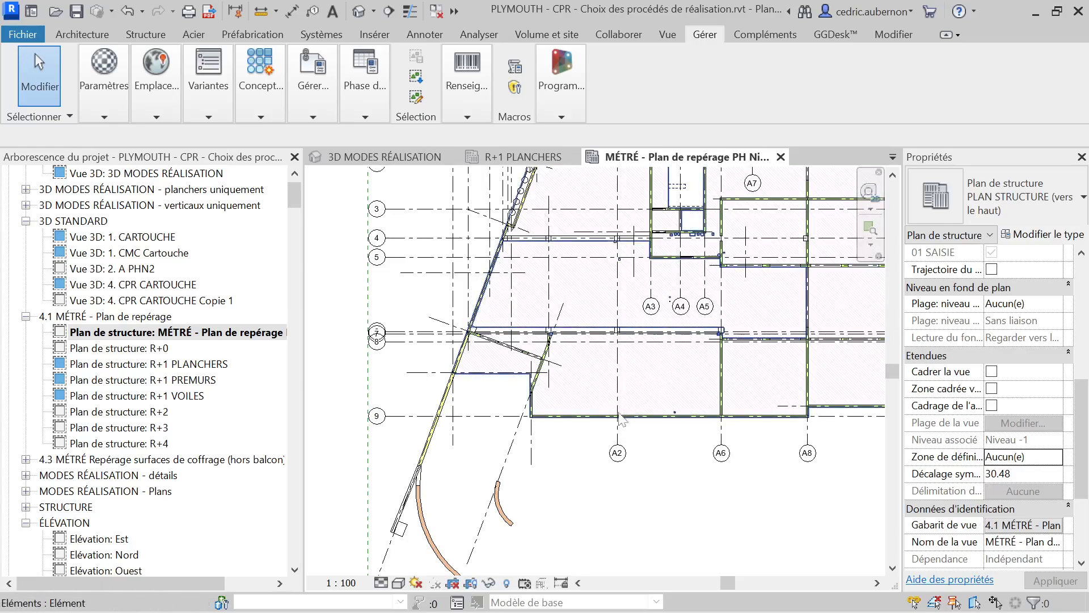
scroll(615, 412, "down", 1)
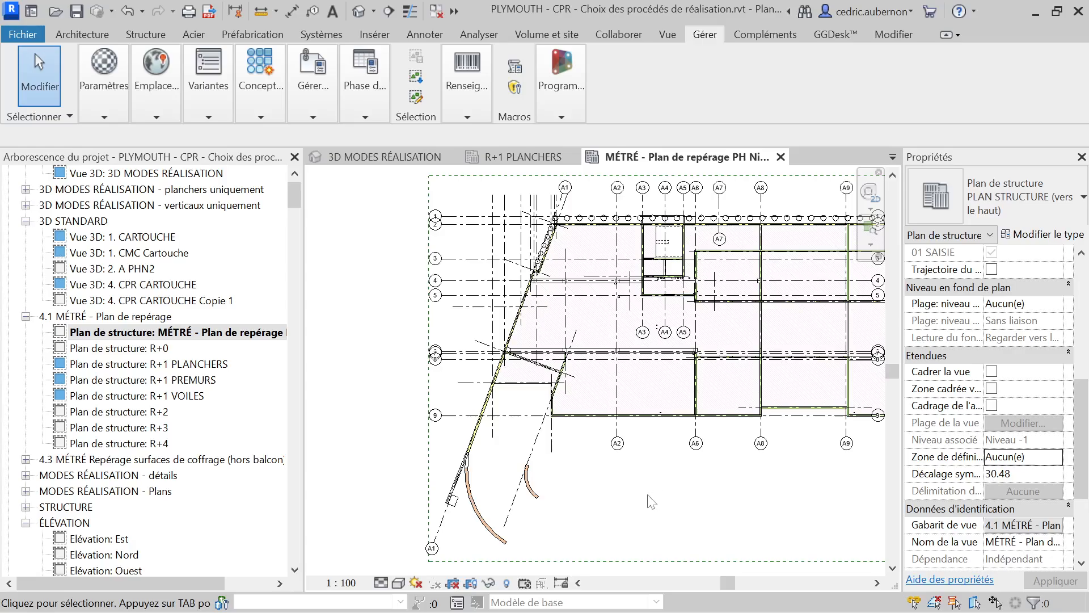
- Delete the split segment 2/2 of the "BUDGET D'HEURES - hypothèses - temps unitaires" schedule under 4.55 BH_Hypothèses TU
scroll(197, 454, "down", 10)
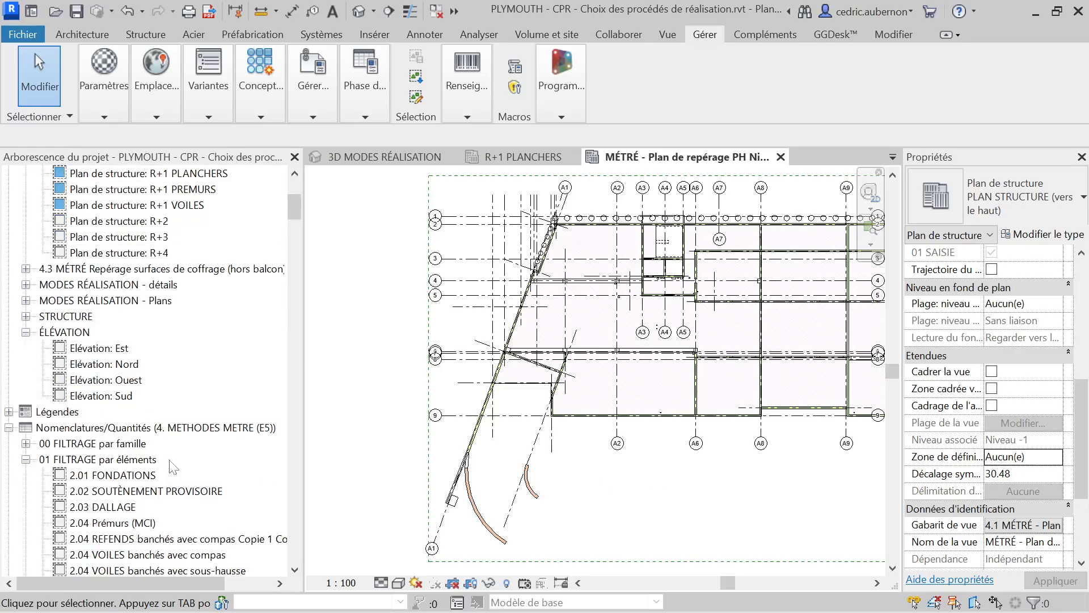
scroll(166, 504, "down", 4)
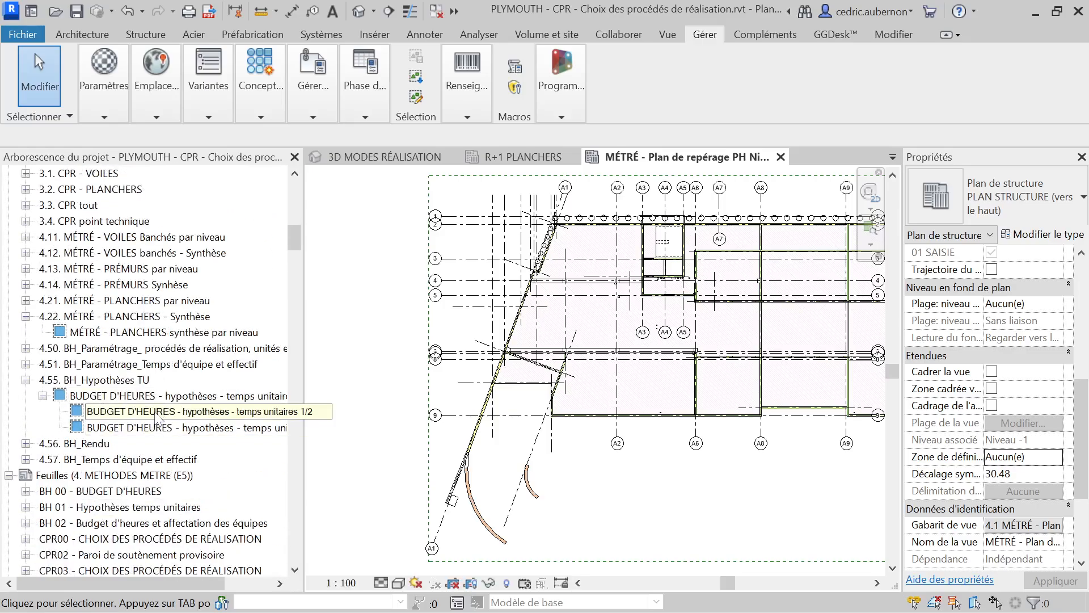
left_click(158, 427)
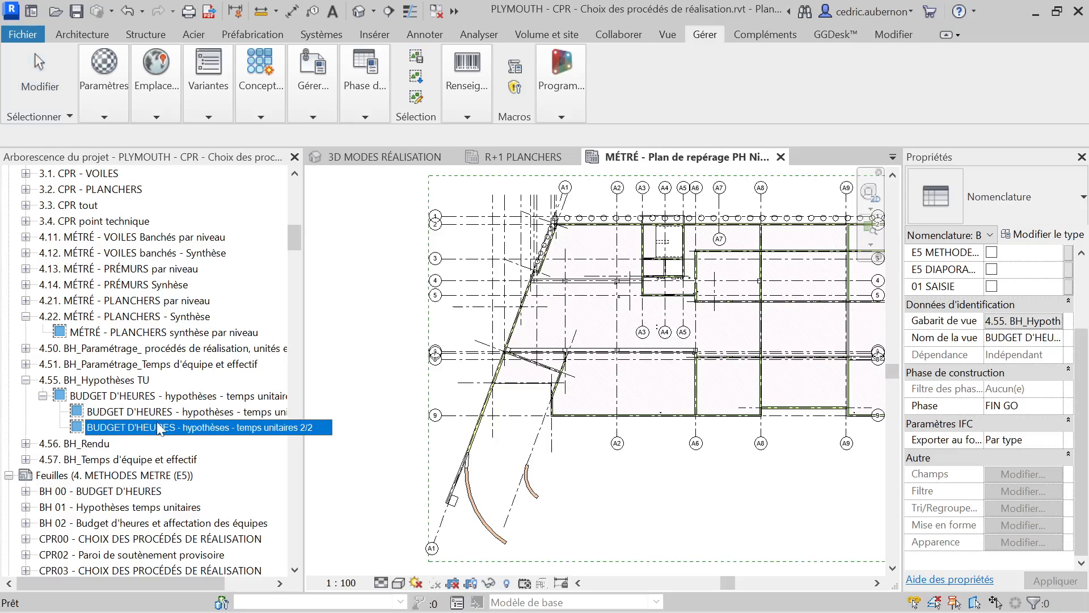
key("Delete")
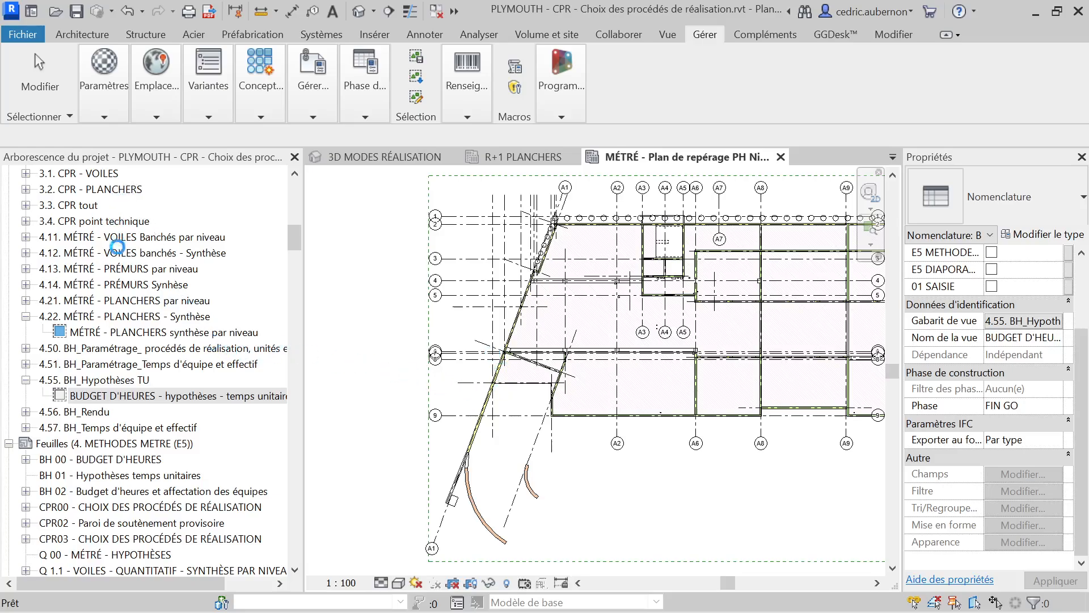
- Open the "BUDGET D'HEURES - hypothèses - temps unitaires" schedule and the "BH - Hypothèses" legend of sheet BH 00
double_click(156, 396)
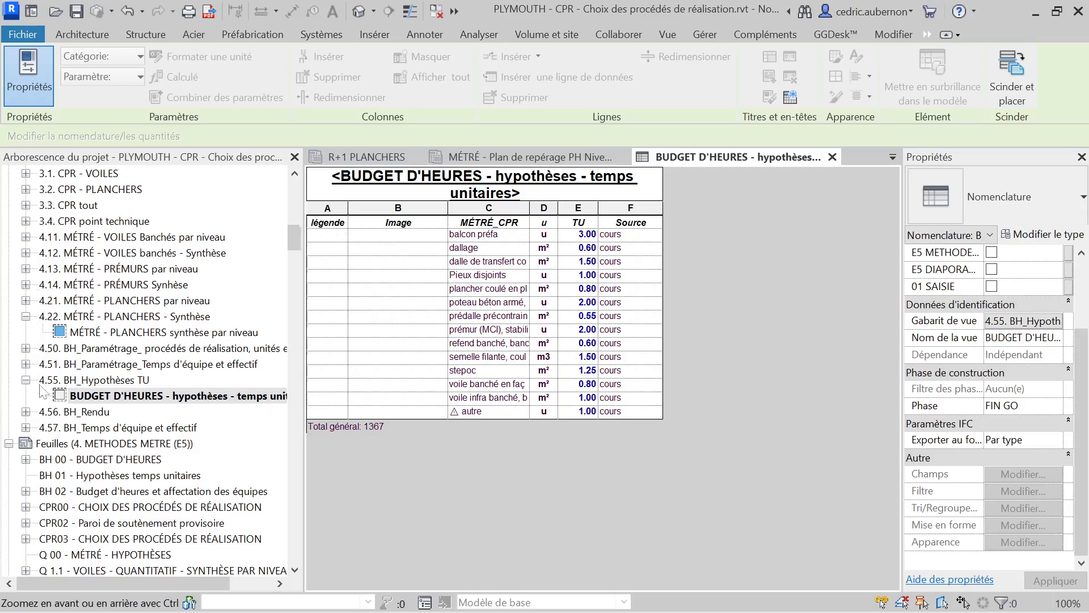
left_click(26, 459)
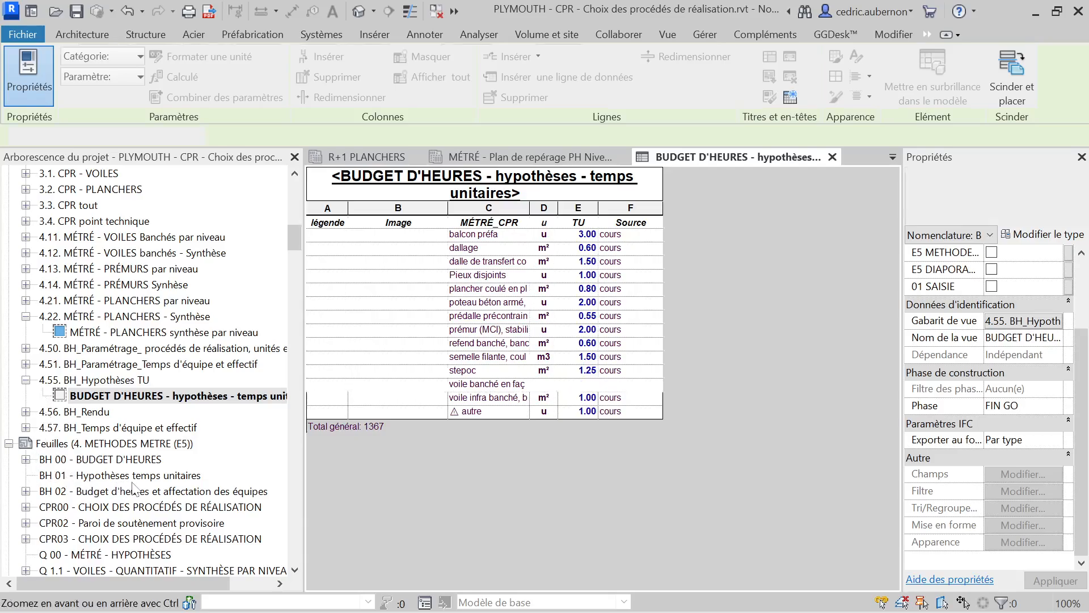
left_click(129, 475)
double_click(129, 474)
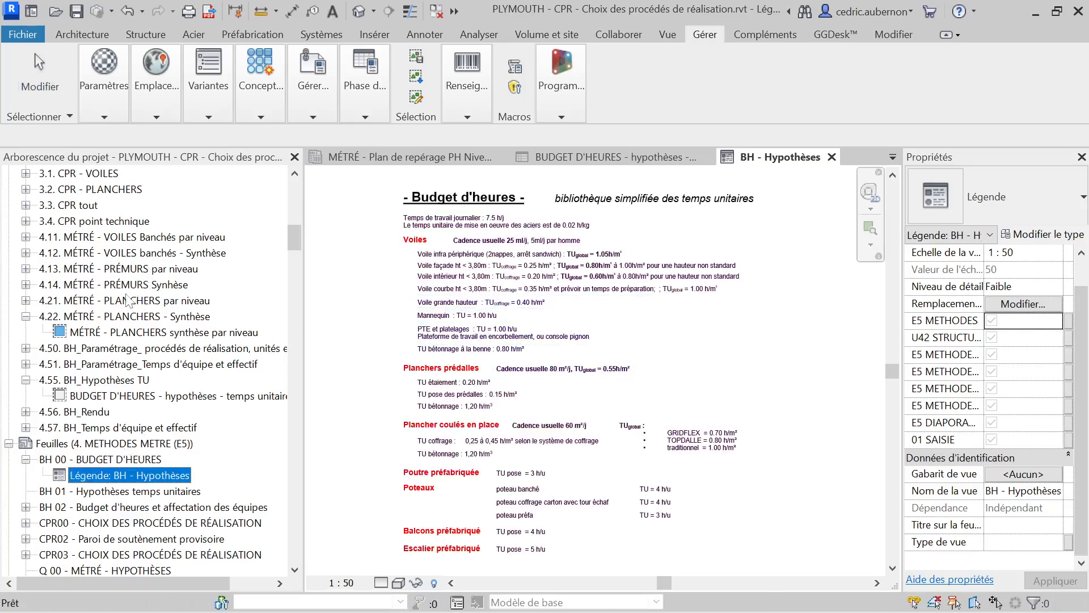
- Open the "BUDGET D'HEURES - synthèse" schedule from the 4.56 BH_Rendu group
left_click(101, 397)
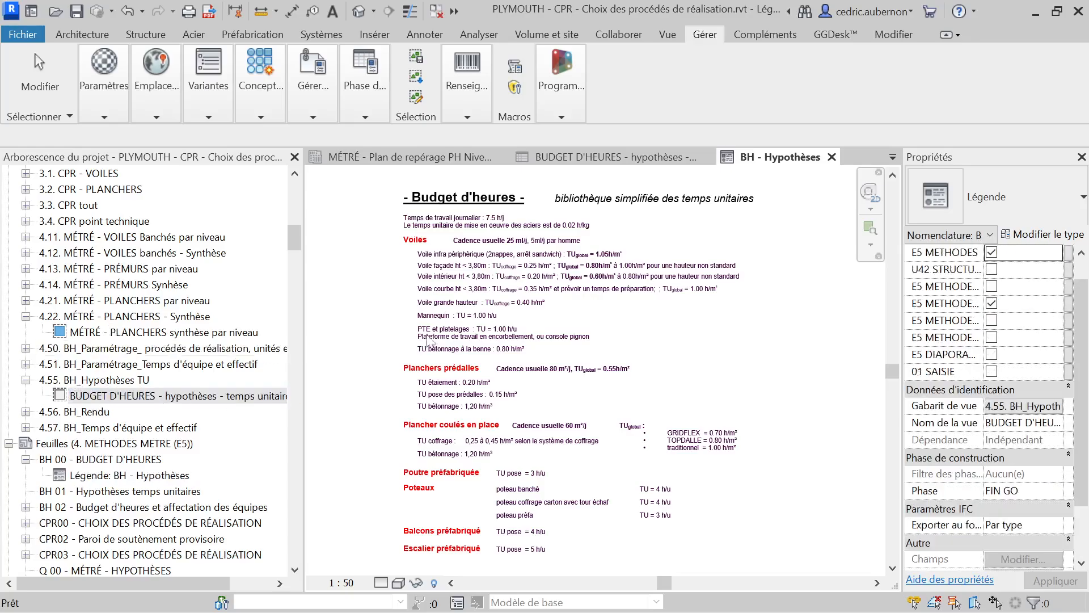
left_click(26, 412)
left_click(136, 429)
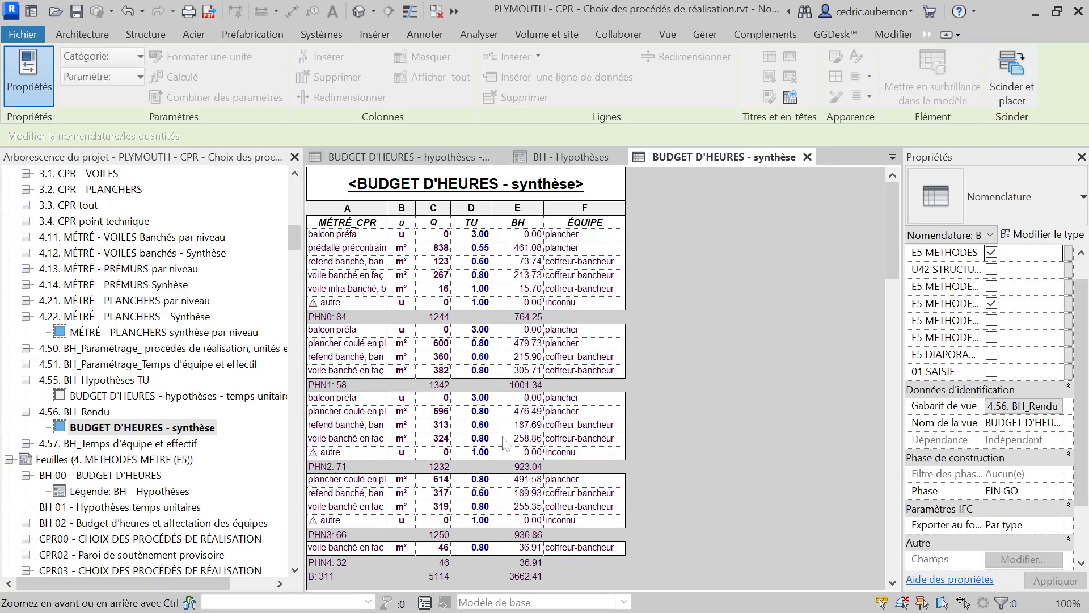
- Examine the hour budget quantities, unit times and teams per level and building zone through to the general total
scroll(571, 467, "down", 2)
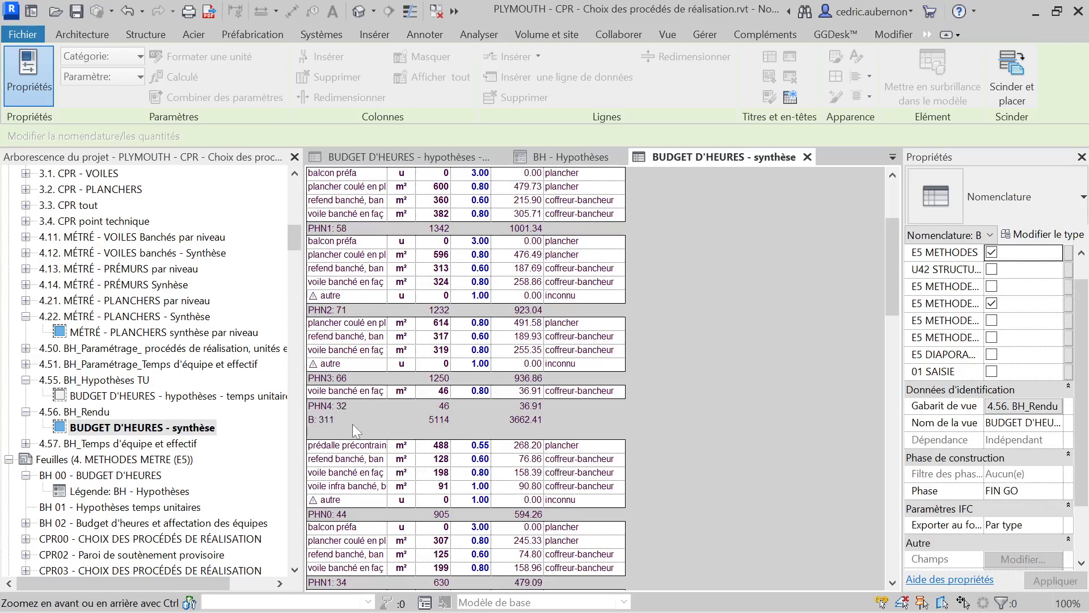
scroll(352, 424, "up", 3)
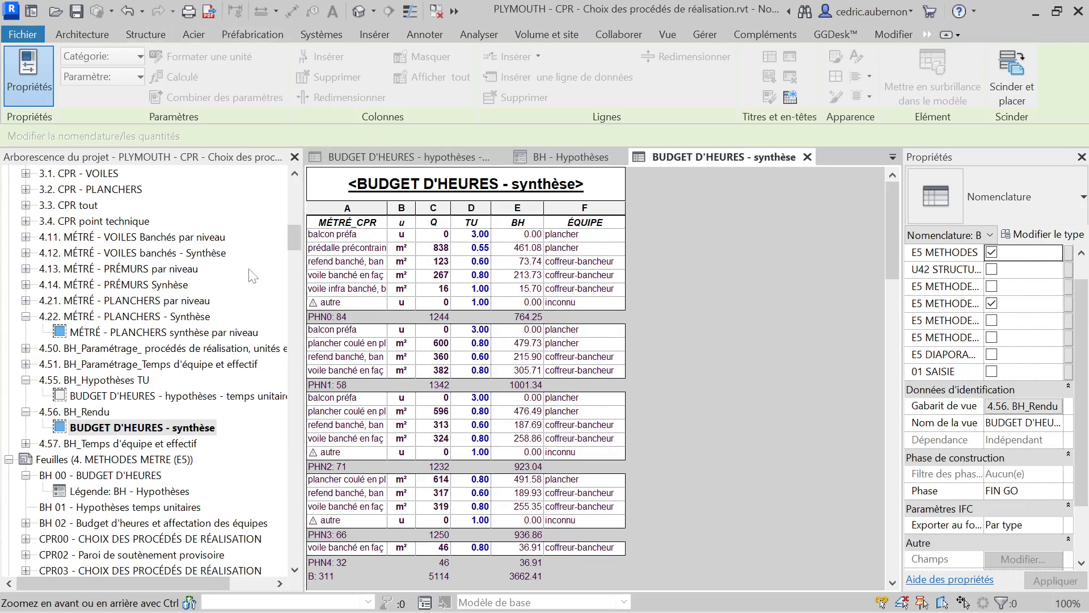
scroll(402, 423, "down", 7)
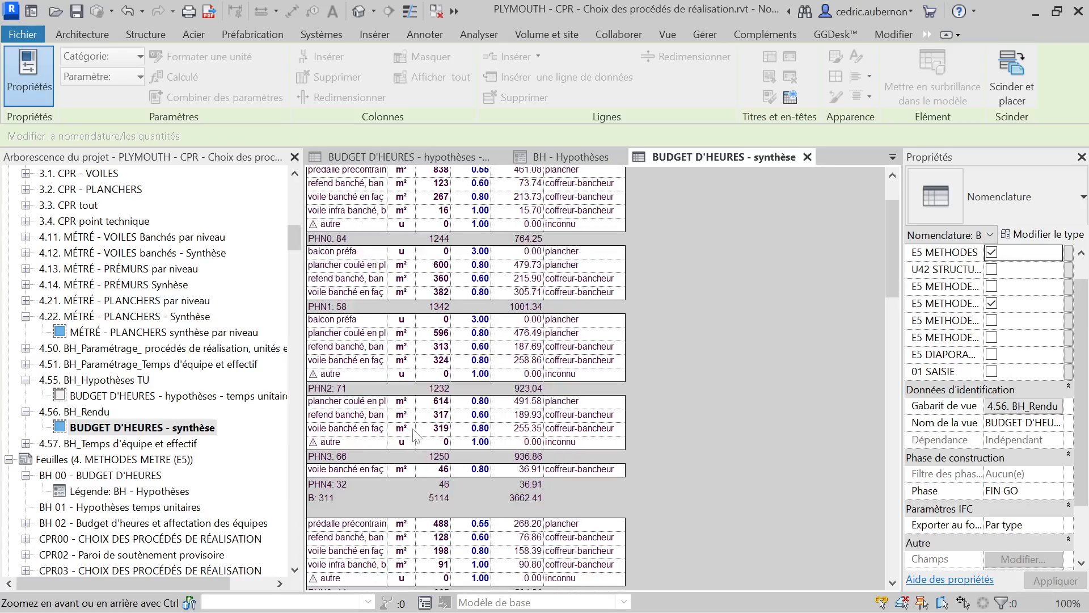
scroll(455, 455, "down", 1)
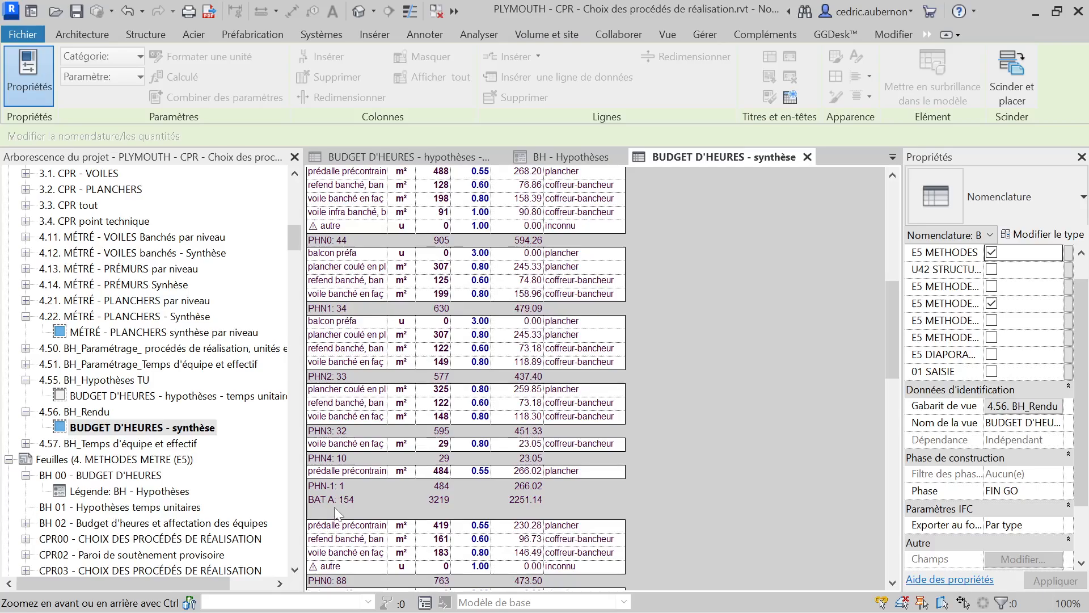
scroll(357, 485, "down", 8)
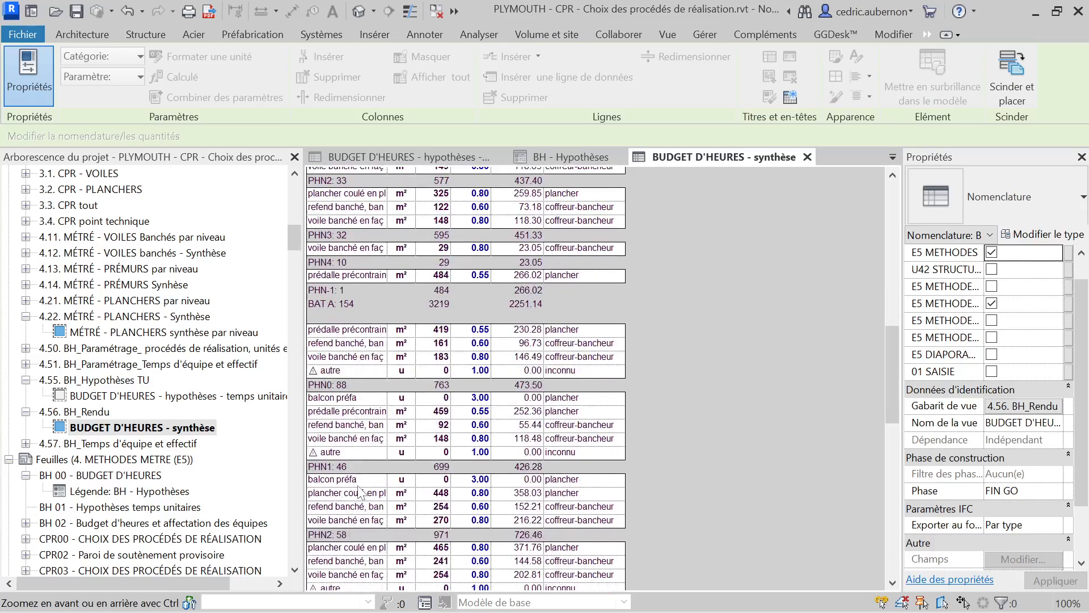
scroll(360, 493, "down", 8)
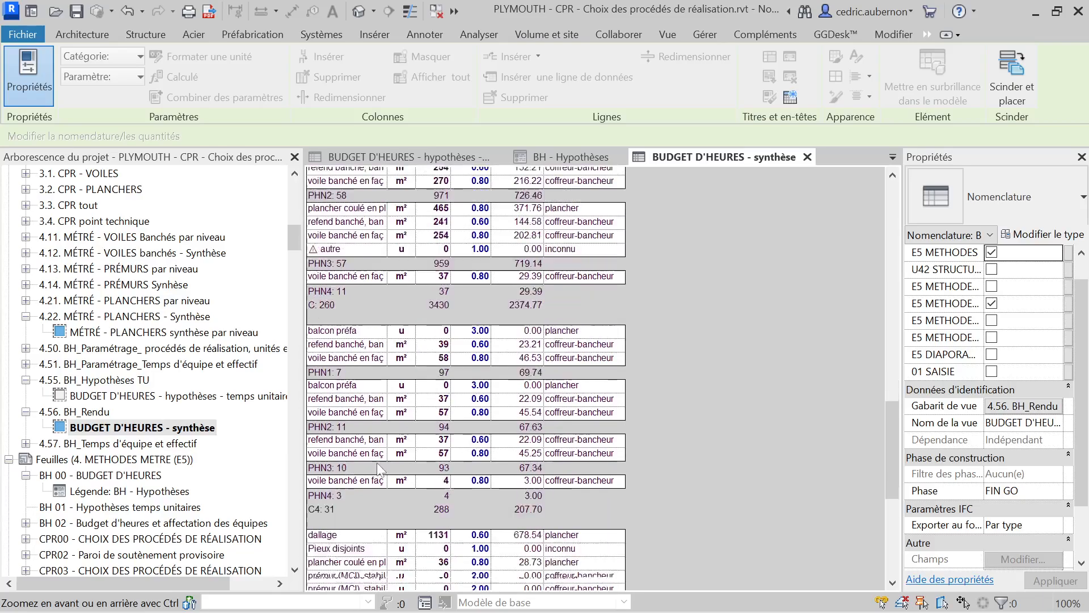
scroll(374, 508, "up", 15)
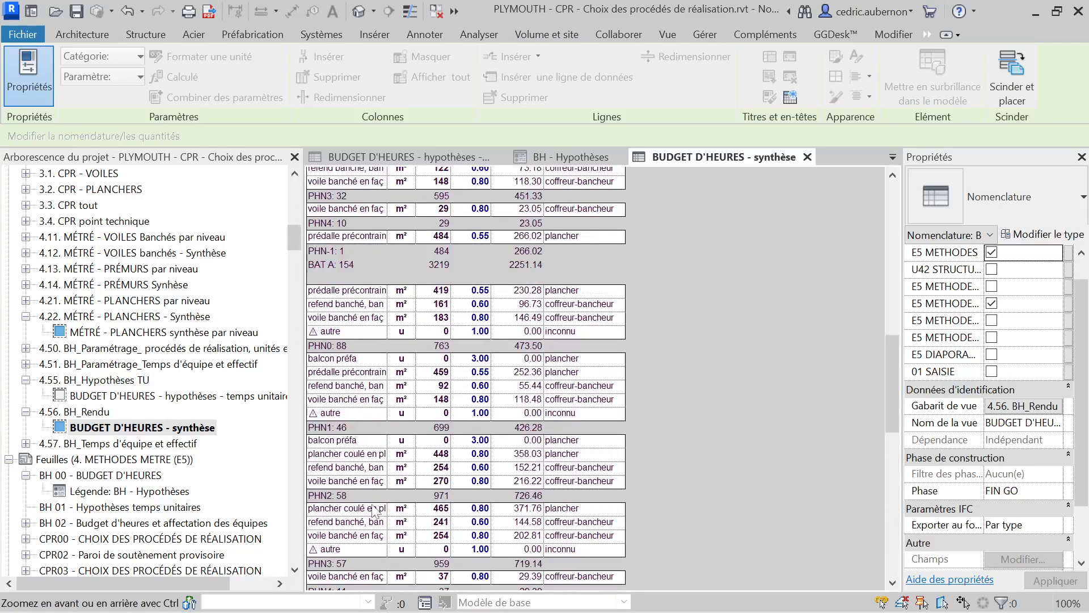
scroll(428, 553, "down", 6)
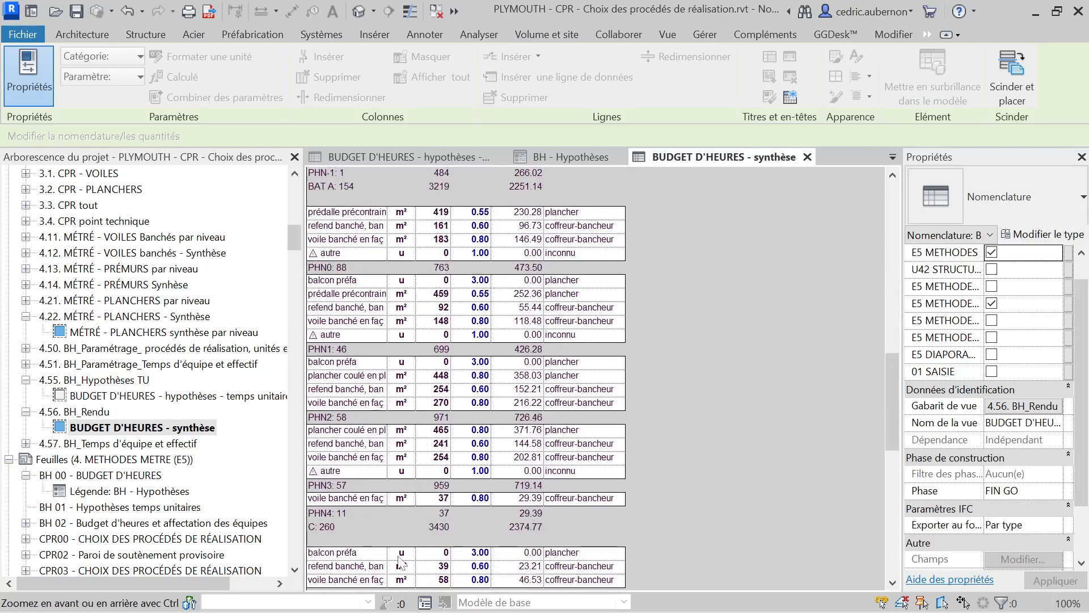
scroll(400, 561, "down", 4)
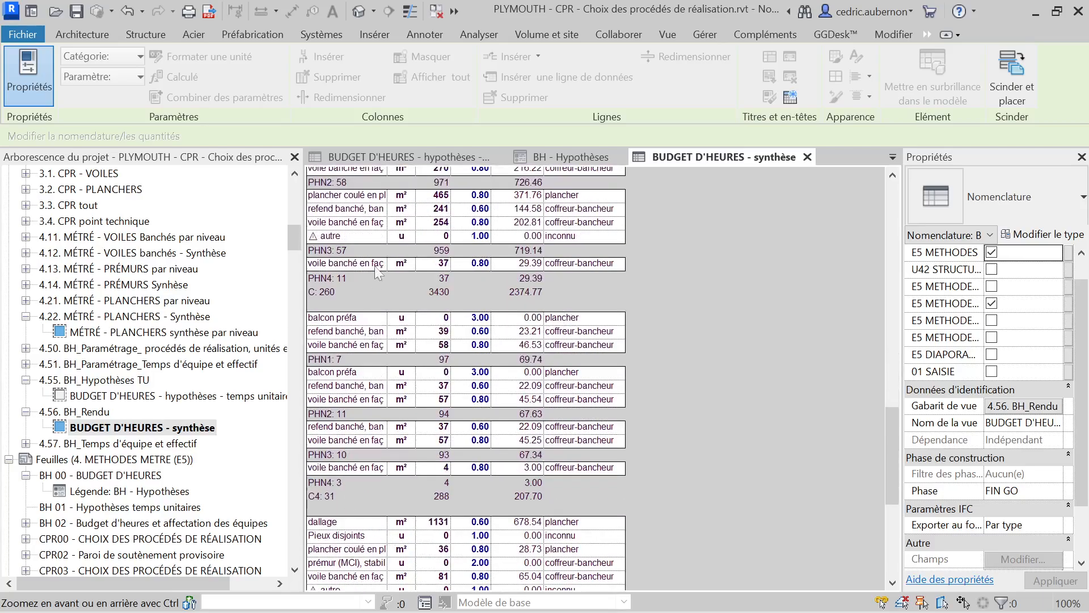
scroll(401, 523, "down", 5)
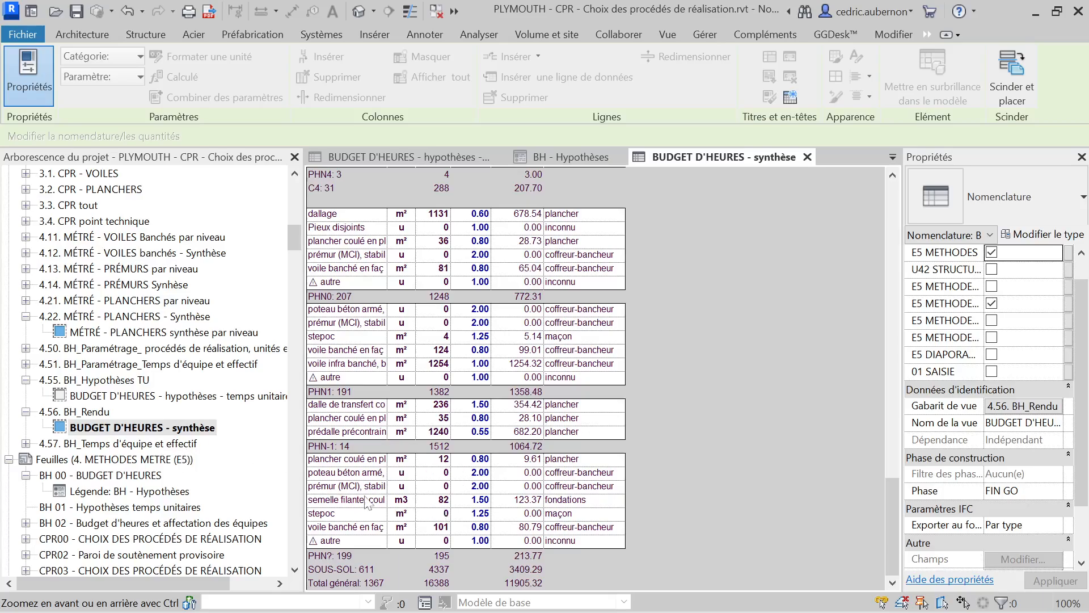
- Open the "BUDGET D'HEURES - synthèse par équipe et effectif" schedule under 4.57 and examine its hours per team and level
double_click(88, 444)
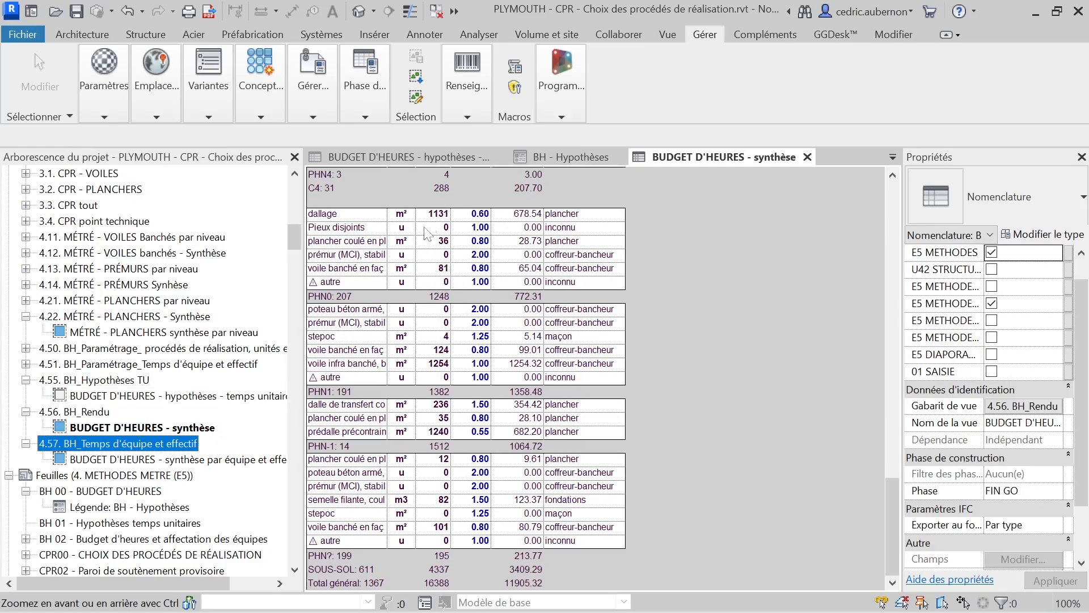
left_click(113, 459)
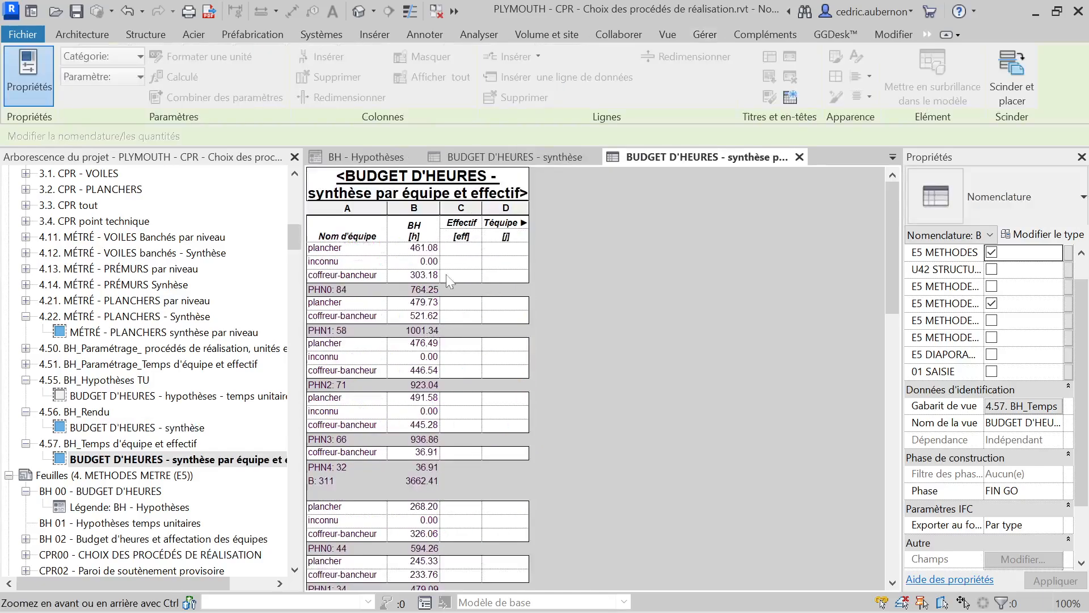
scroll(474, 270, "down", 1)
scroll(478, 277, "down", 4)
scroll(478, 374, "up", 5)
left_click(215, 460)
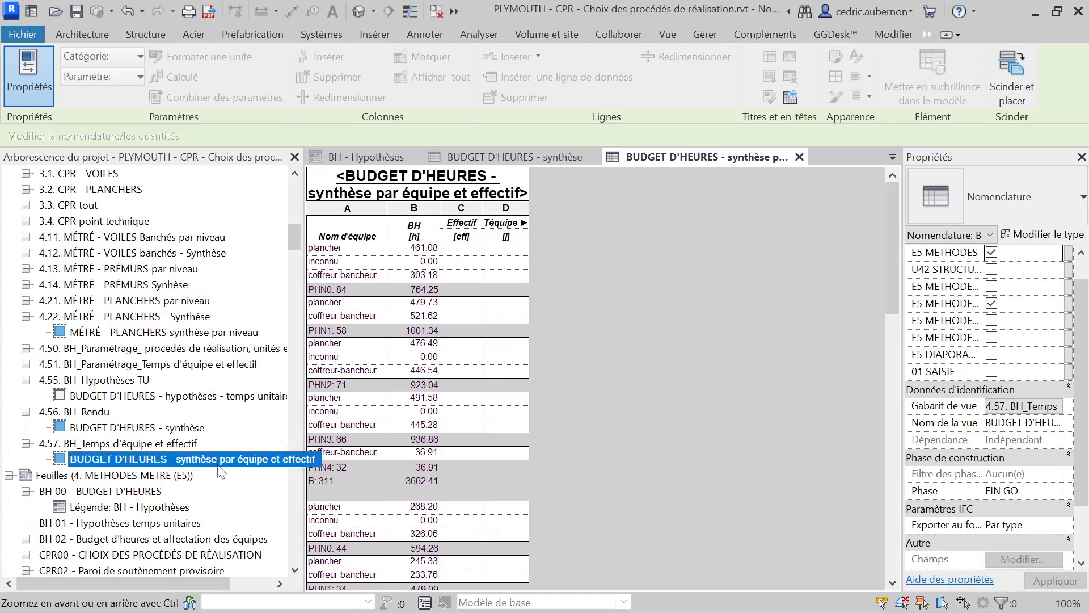